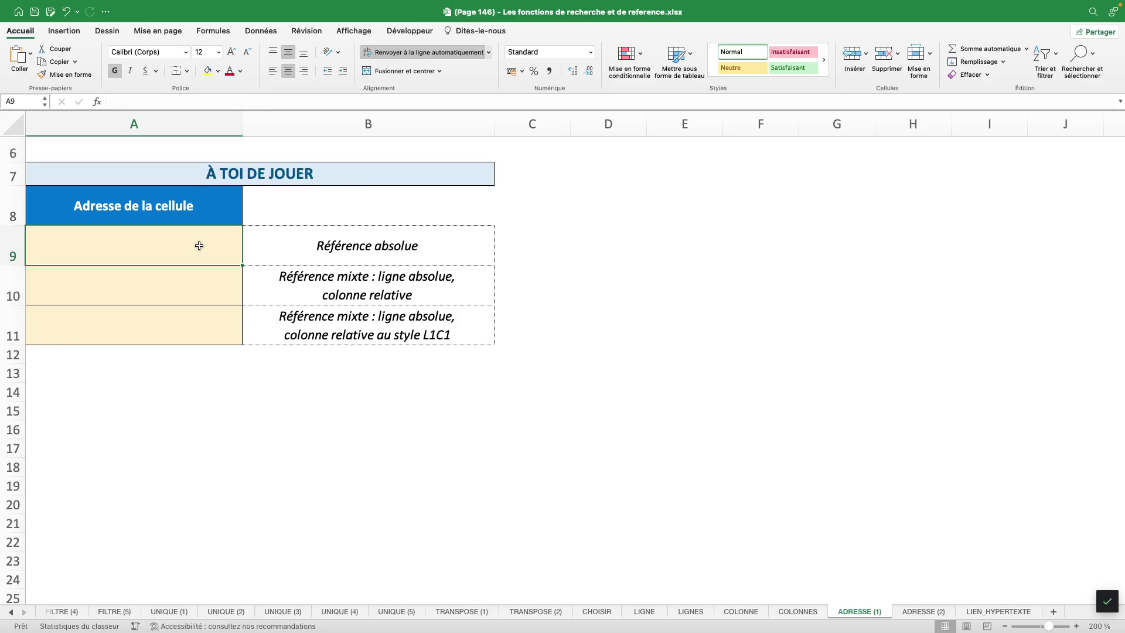
# Step: Enter =ADRESSE(3;2) in A9 so it shows $B$3, then begin the A10 formula
pyautogui.write('=')
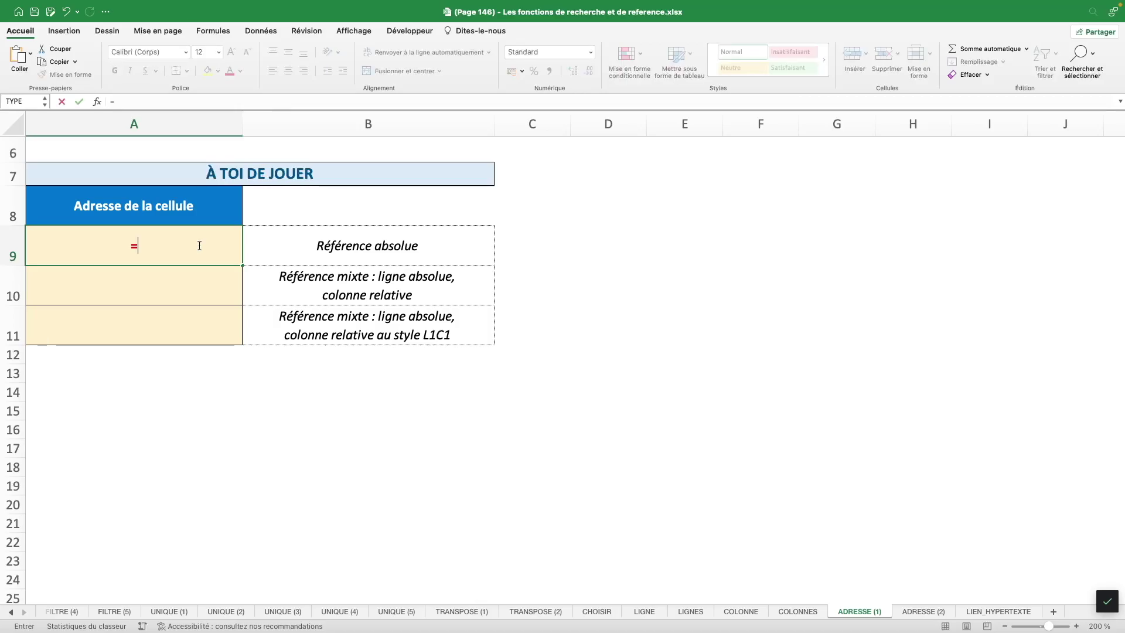
pyautogui.write('adresse(')
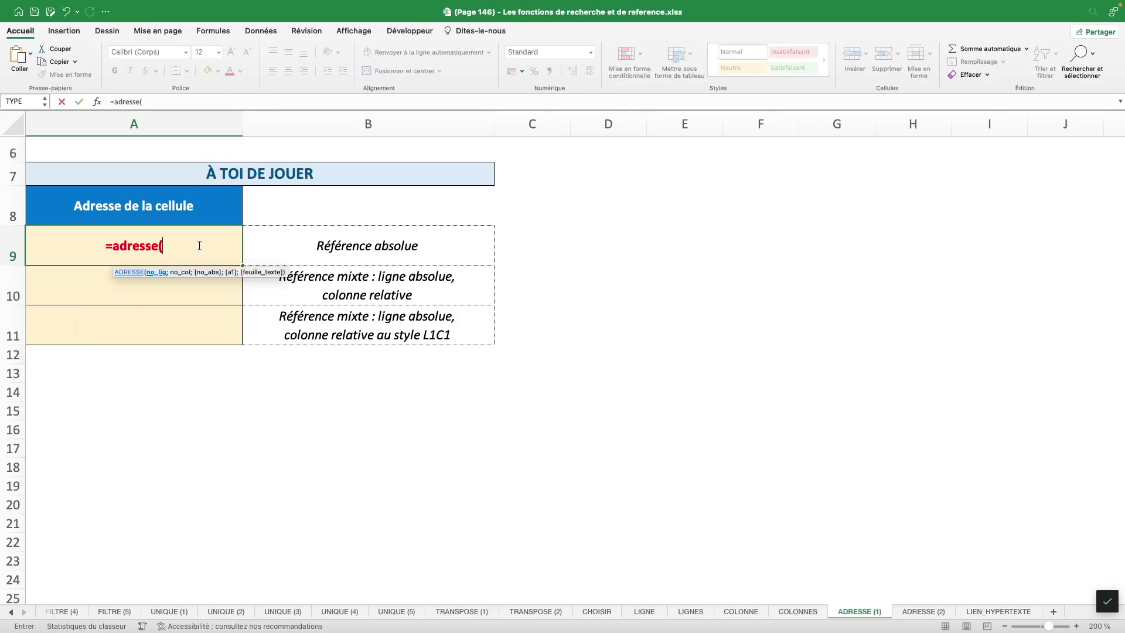
pyautogui.click(199, 101)
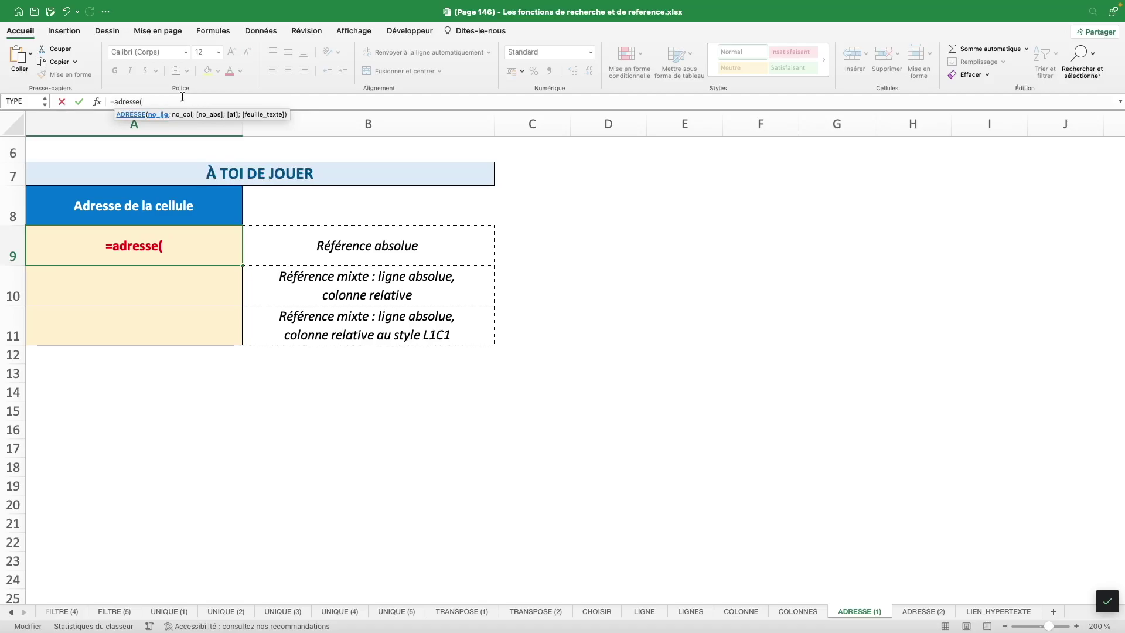
pyautogui.write('3;')
pyautogui.write('2)')
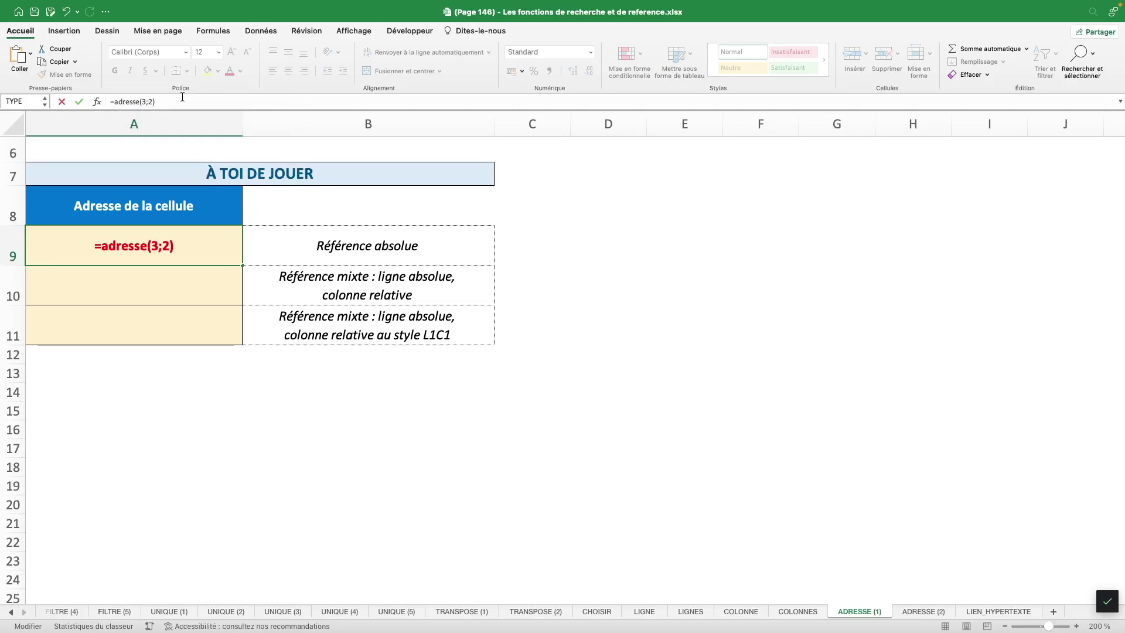
pyautogui.press('Return')
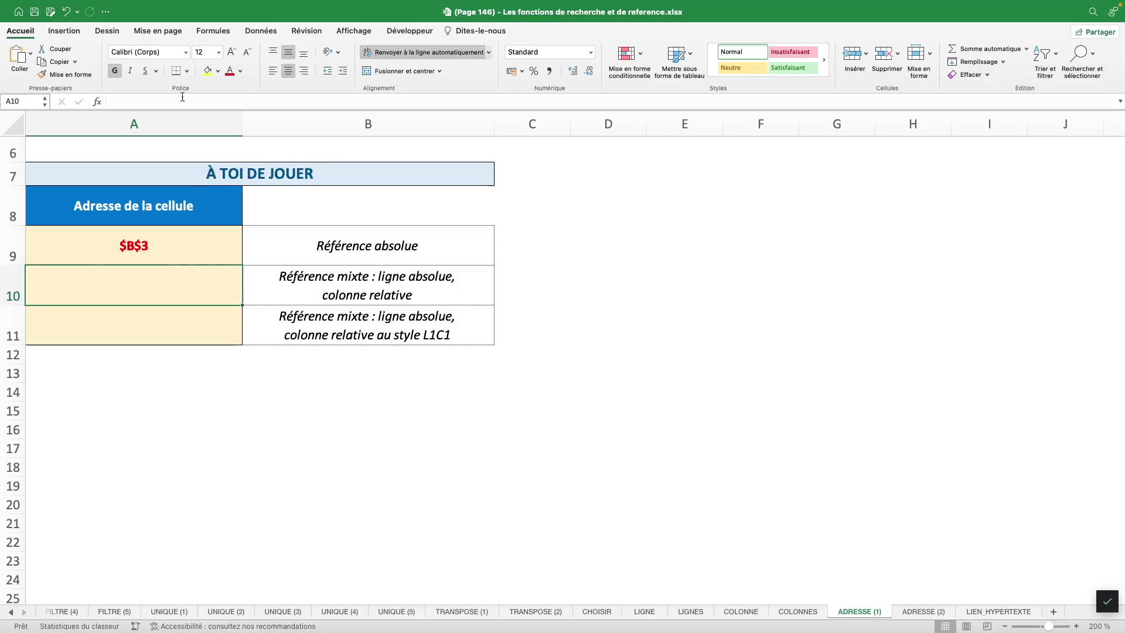
pyautogui.write('=adresse')
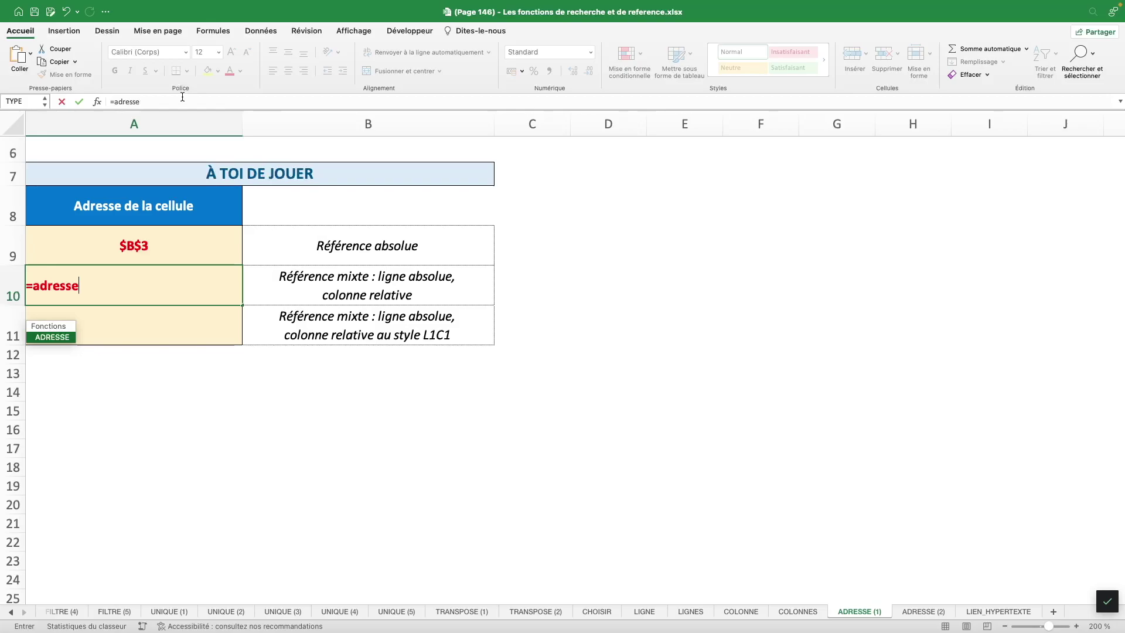
pyautogui.write('(3;2')
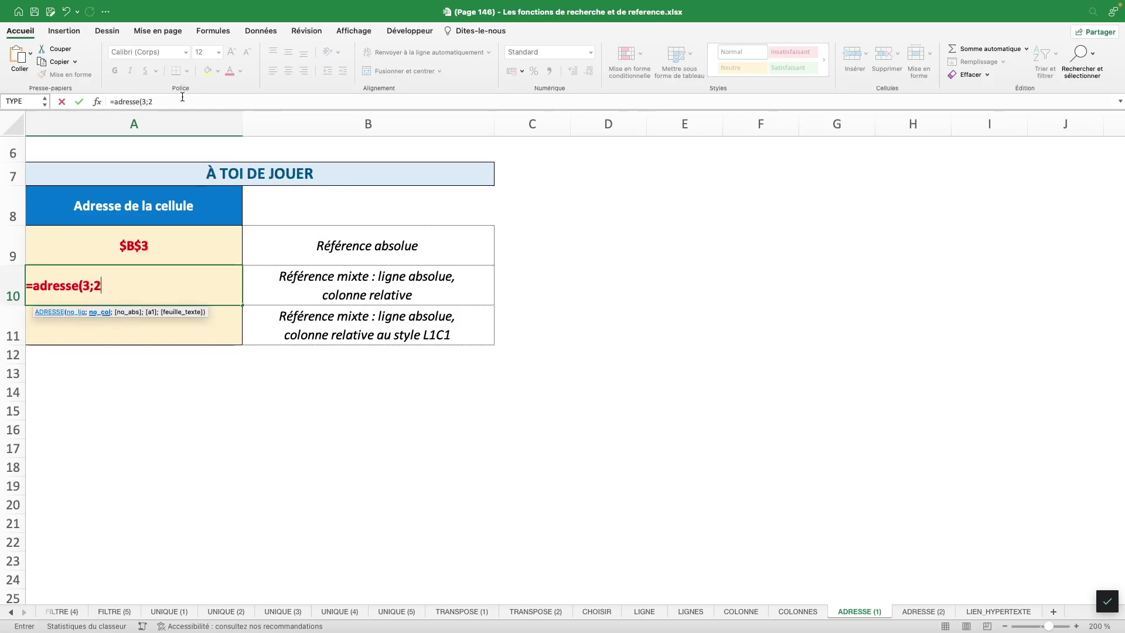
pyautogui.write(';')
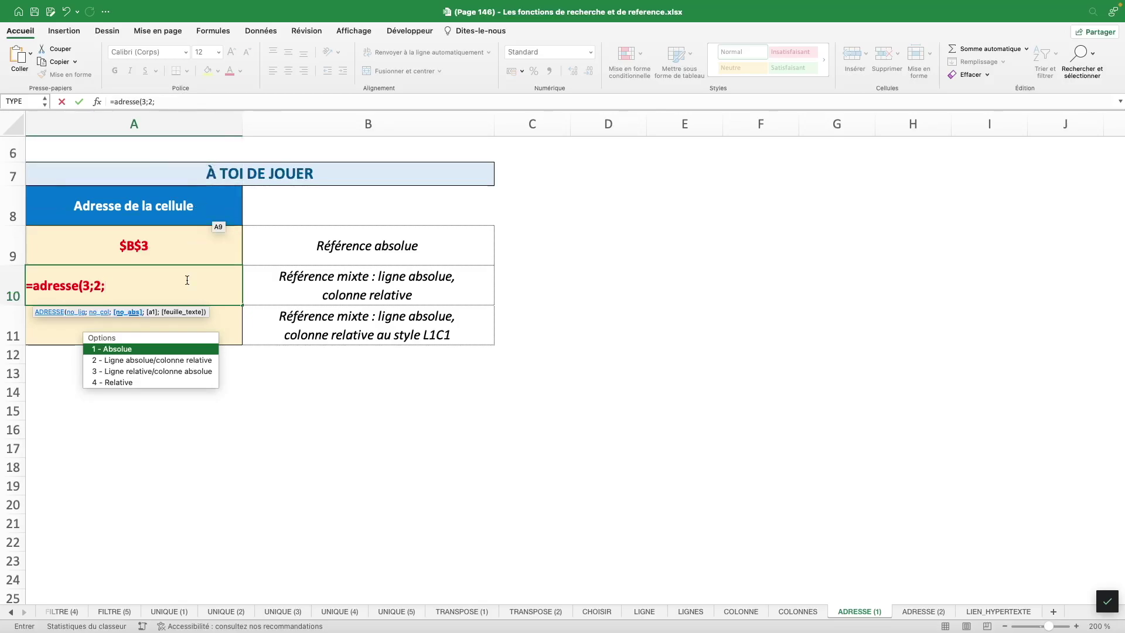
# Step: Finish =ADRESSE(3;2;2) in A10 with absolute row, relative column, showing B$3
pyautogui.doubleClick(171, 361)
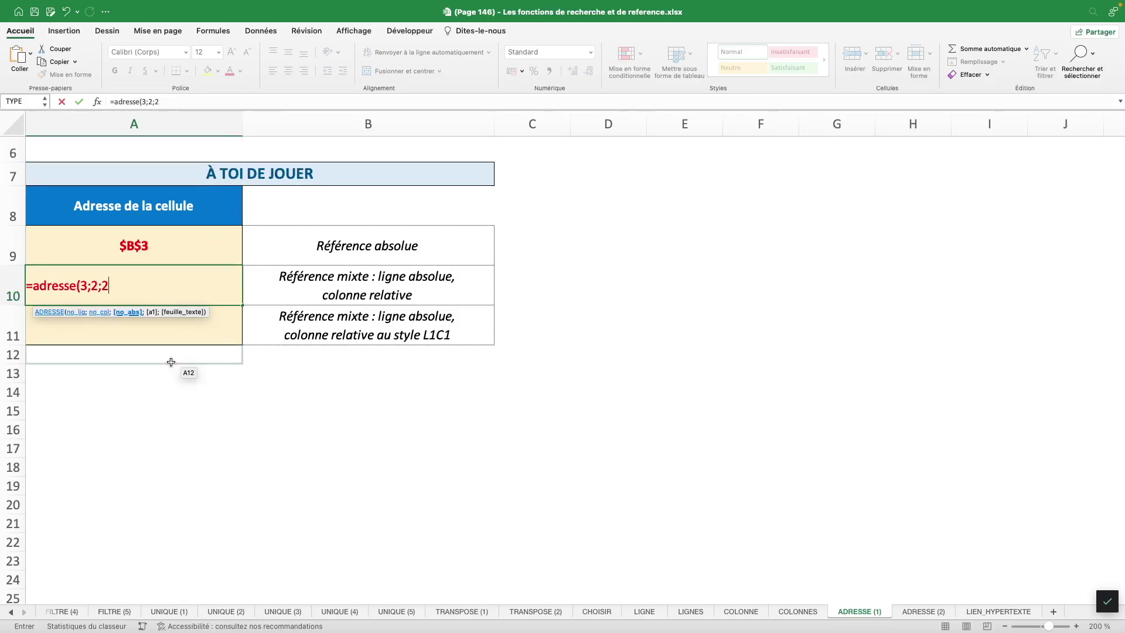
pyautogui.write(')')
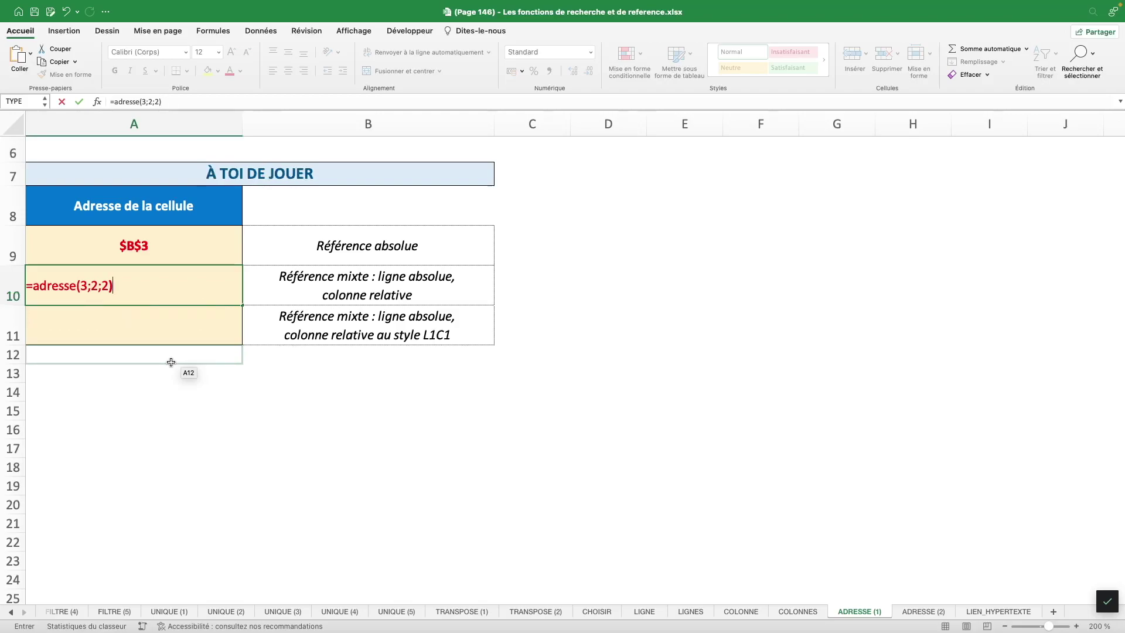
pyautogui.press('Return')
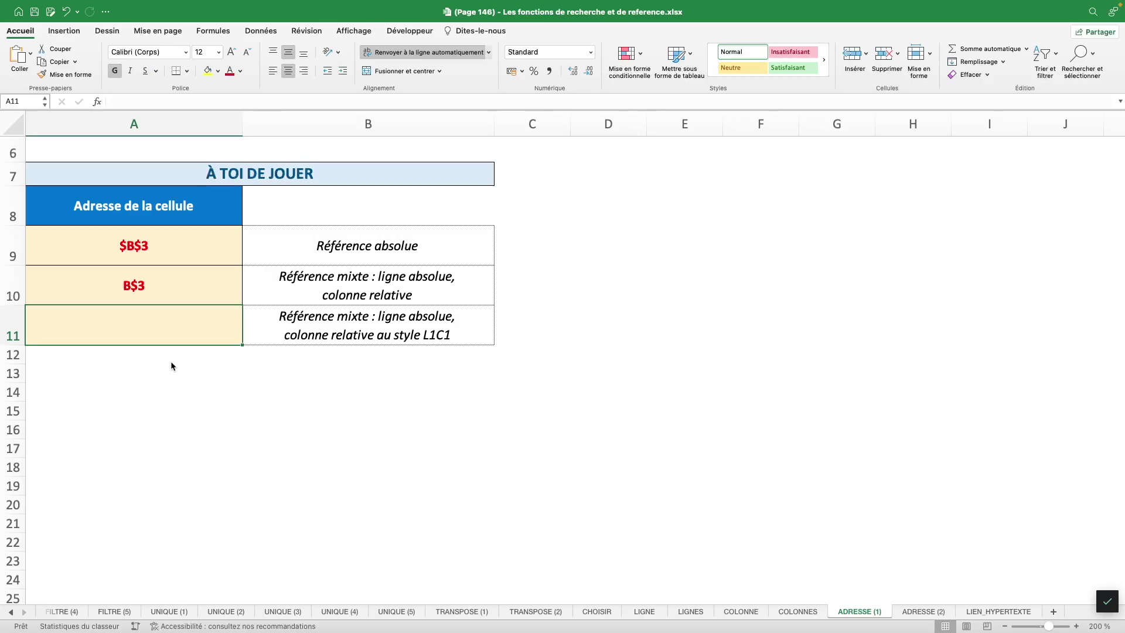
pyautogui.write('=')
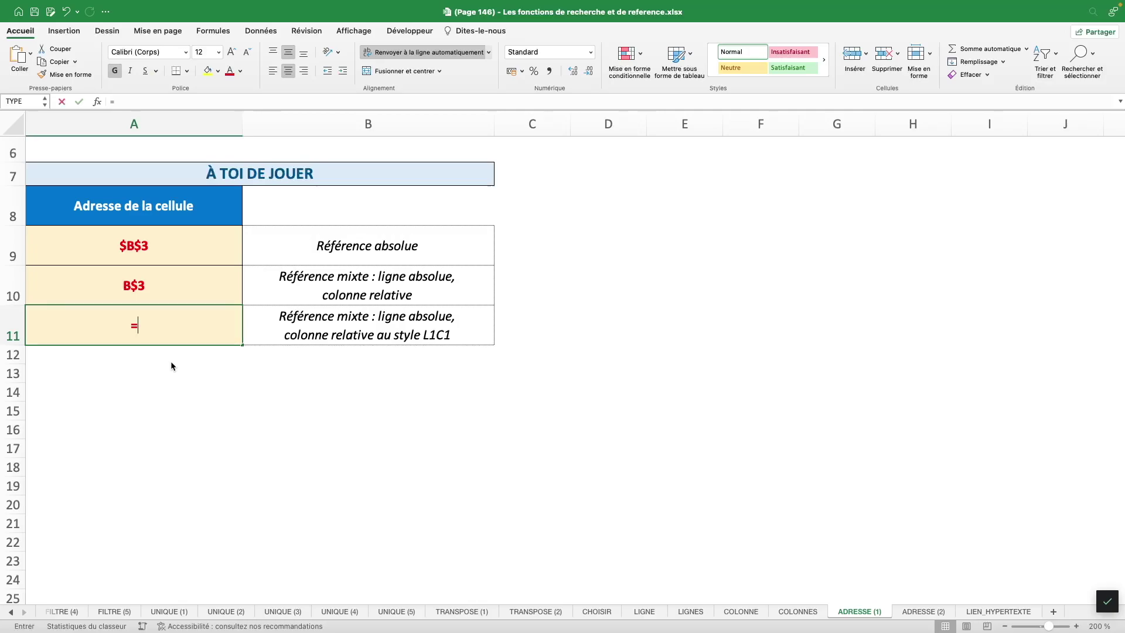
pyautogui.write('adresse(')
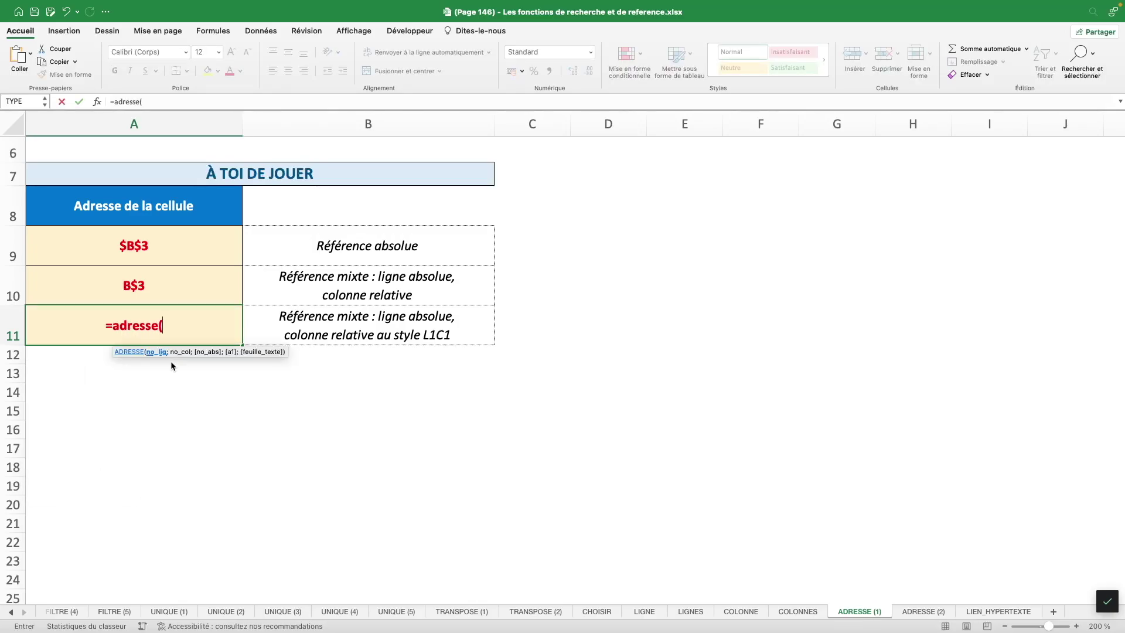
pyautogui.write('3;2')
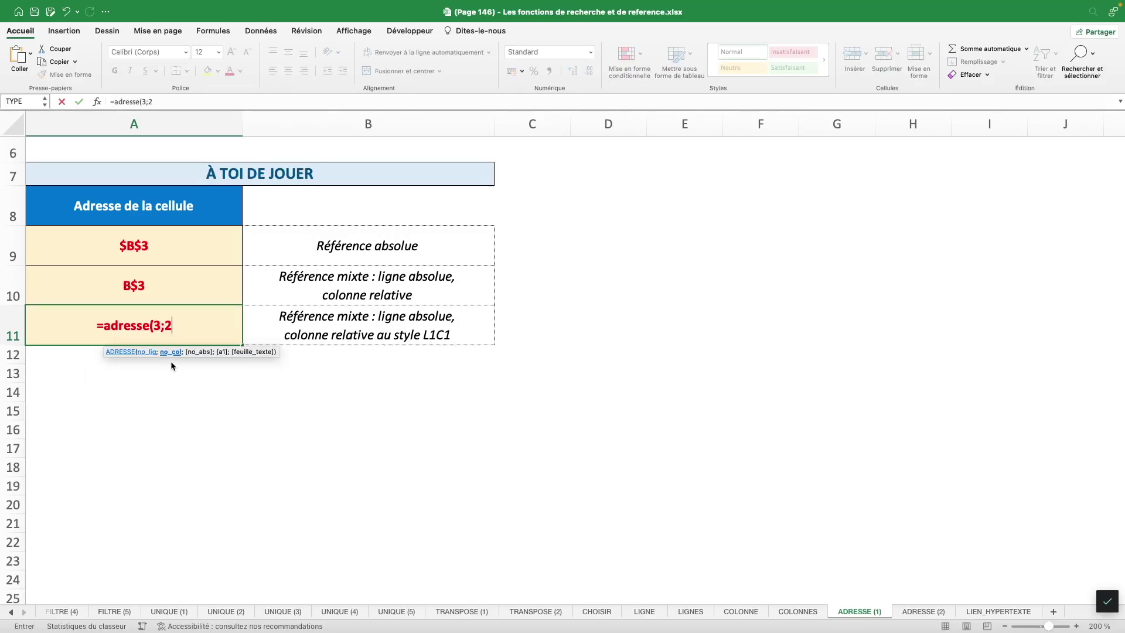
pyautogui.write(';')
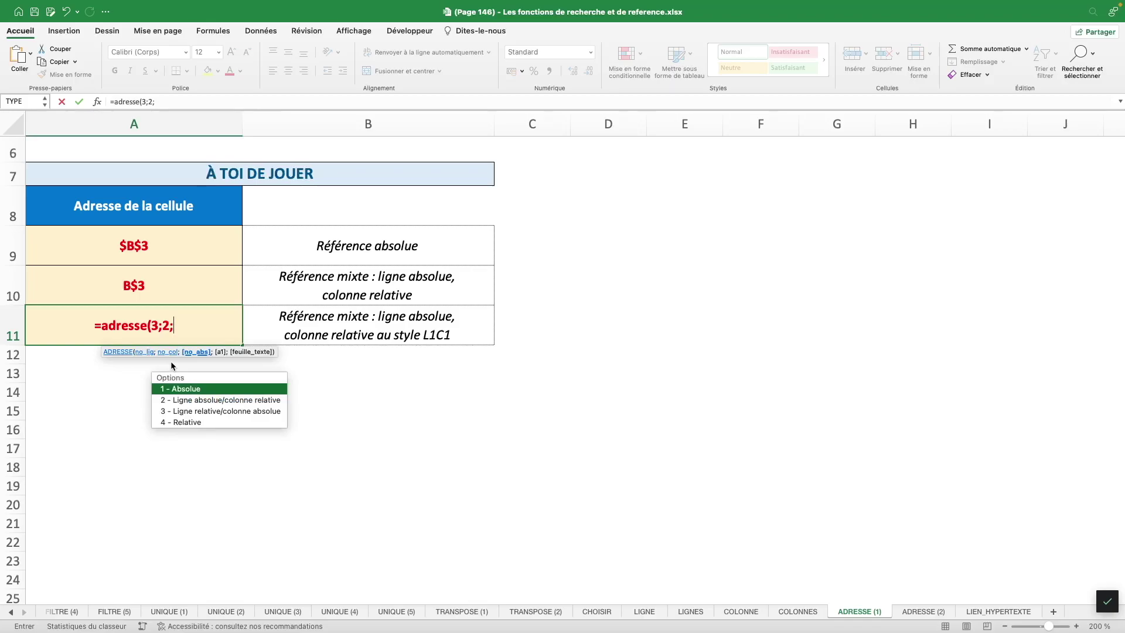
# Step: Complete =ADRESSE(3;2;2;0) in A11 to show L3C(2), then move to the ADRESSE (2) sheet
pyautogui.doubleClick(215, 403)
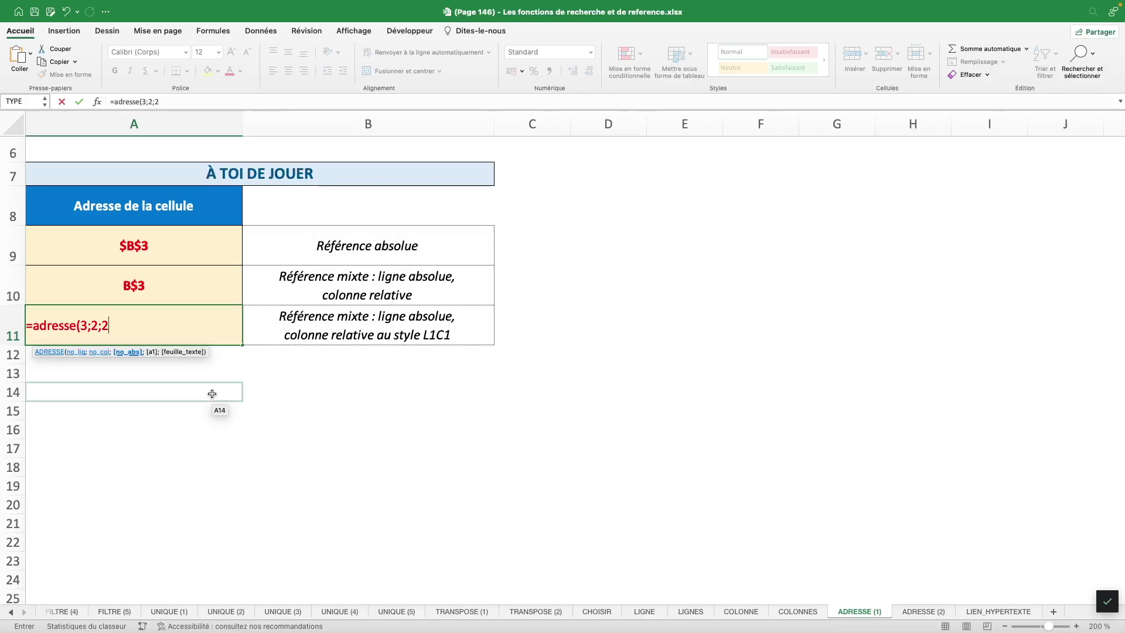
pyautogui.write(';')
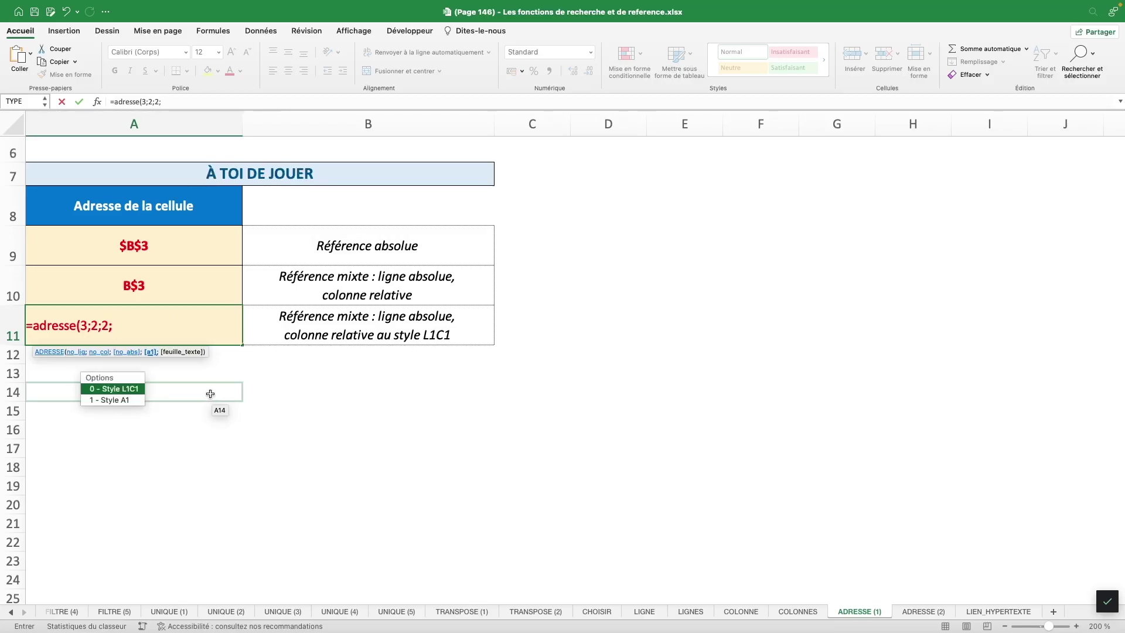
pyautogui.doubleClick(135, 389)
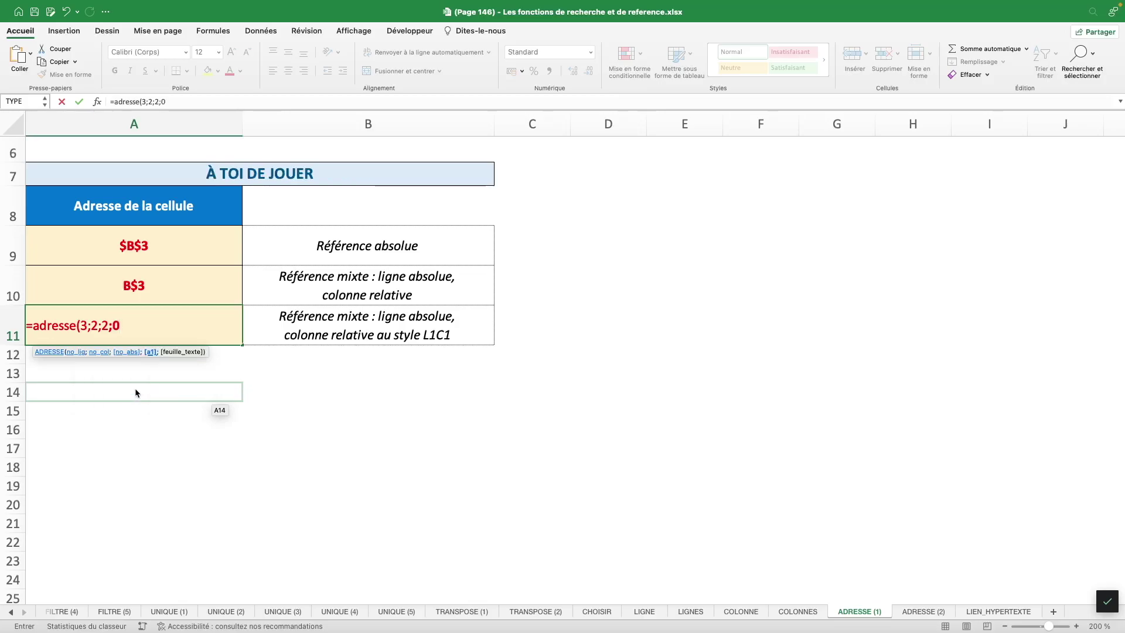
pyautogui.press('Return')
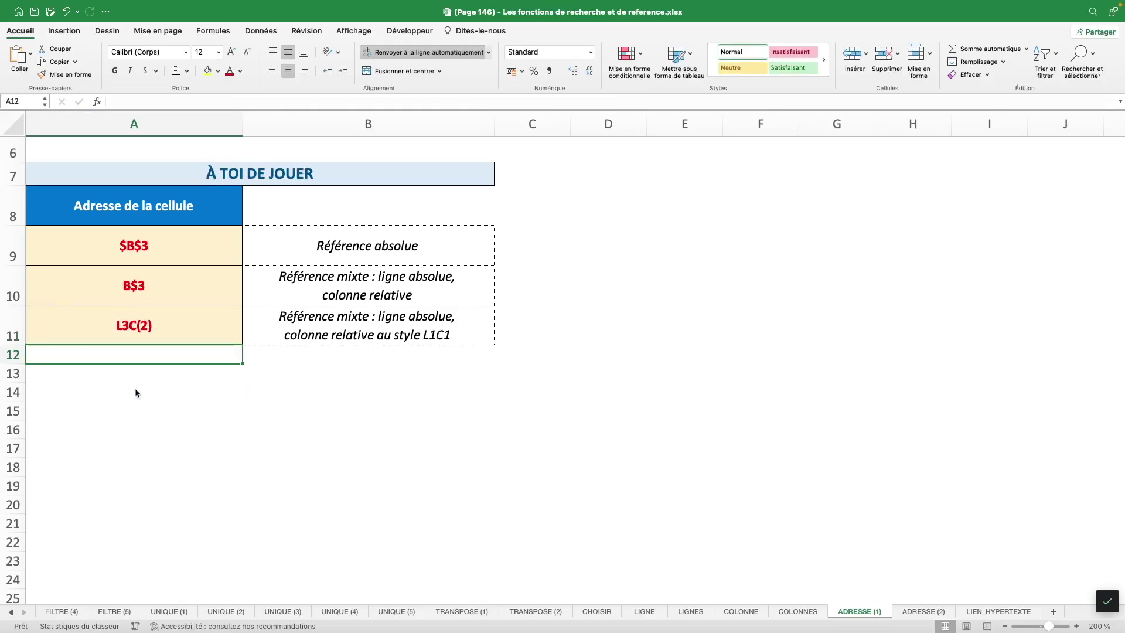
pyautogui.press('Up')
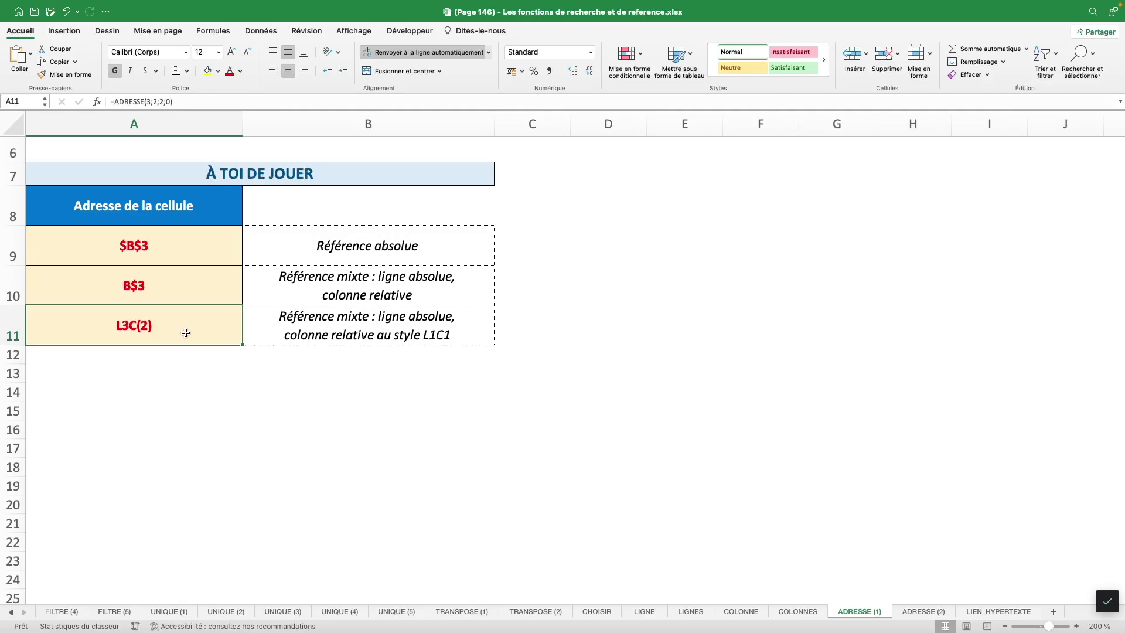
pyautogui.click(935, 611)
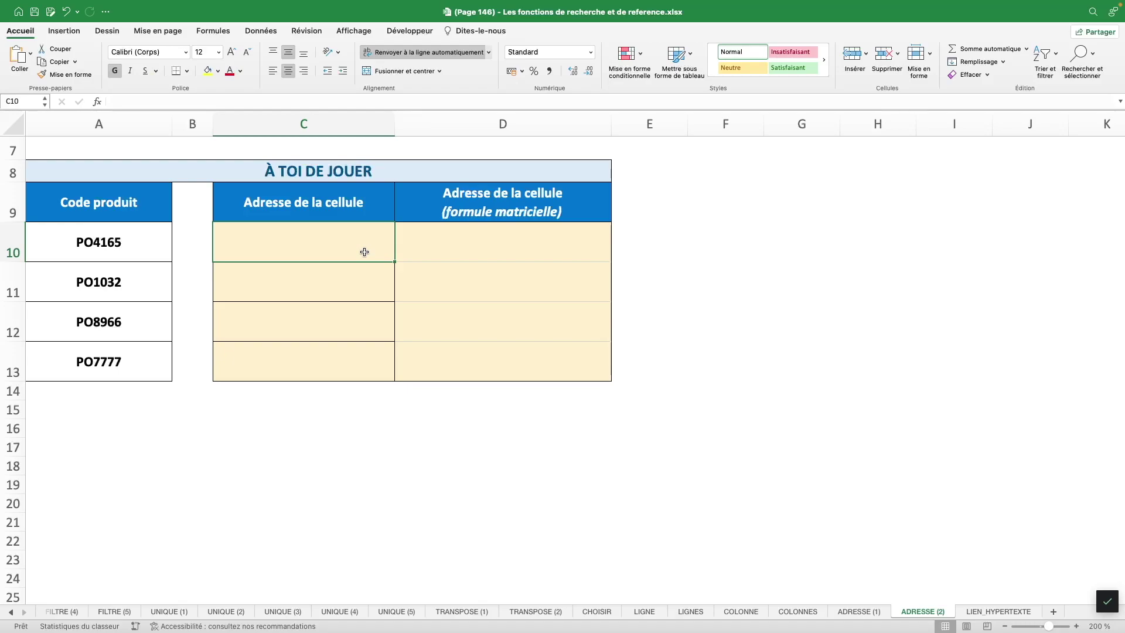
# Step: Enter =ADRESSE(LIGNE(A10);COLONNE(A10)) in C10 so it returns $A$10
pyautogui.moveTo(364, 251); pyautogui.dragTo(347, 361)
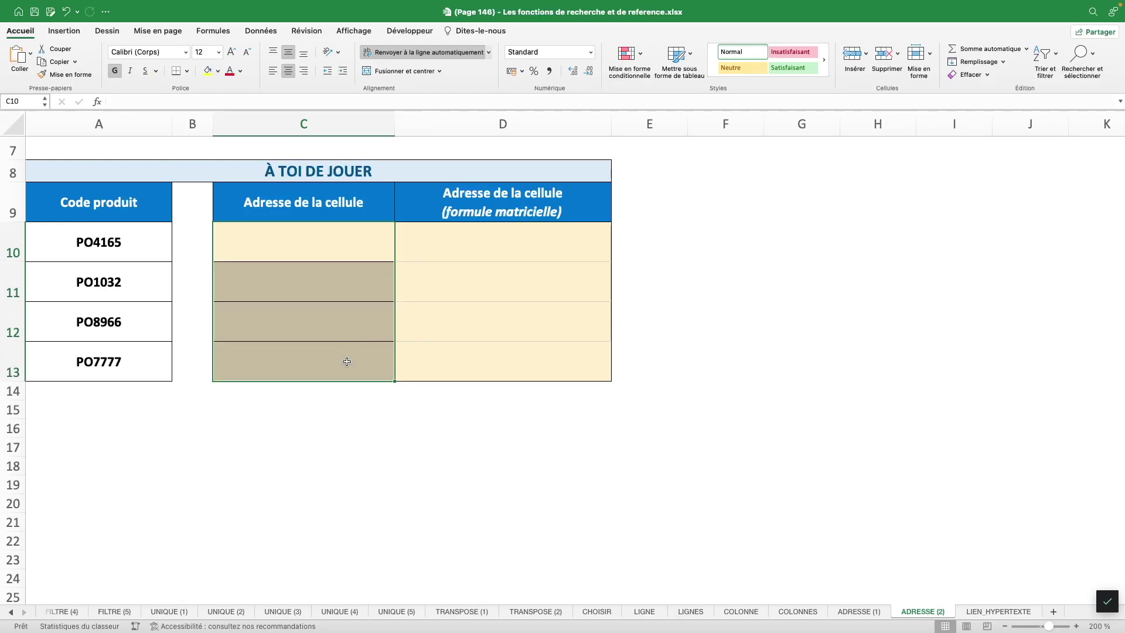
pyautogui.click(336, 241)
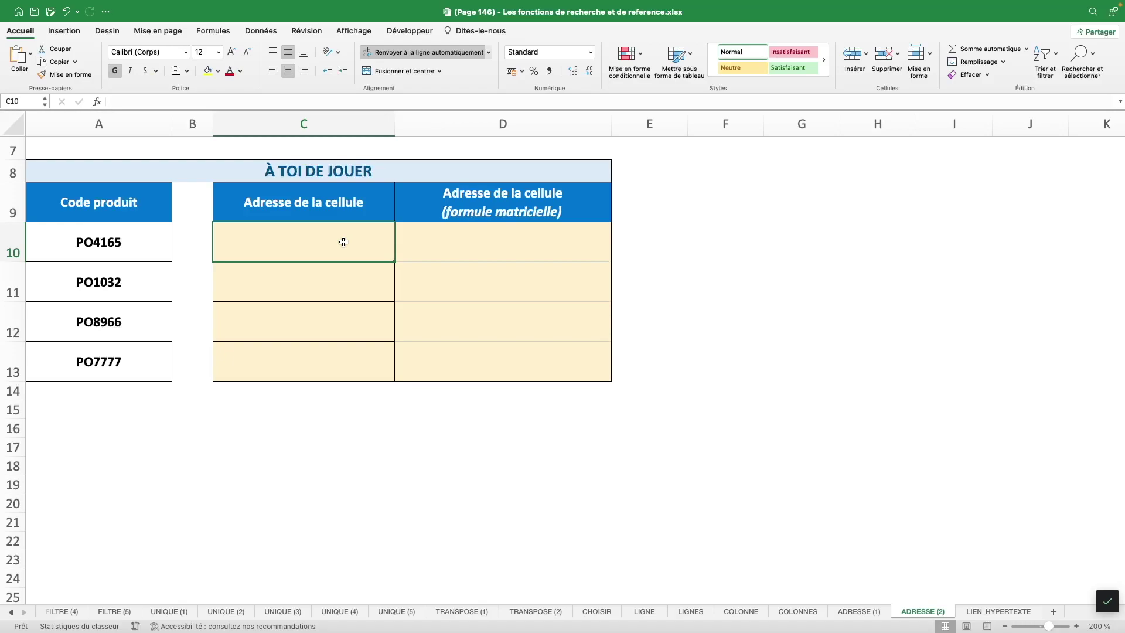
pyautogui.write('=ADRESS')
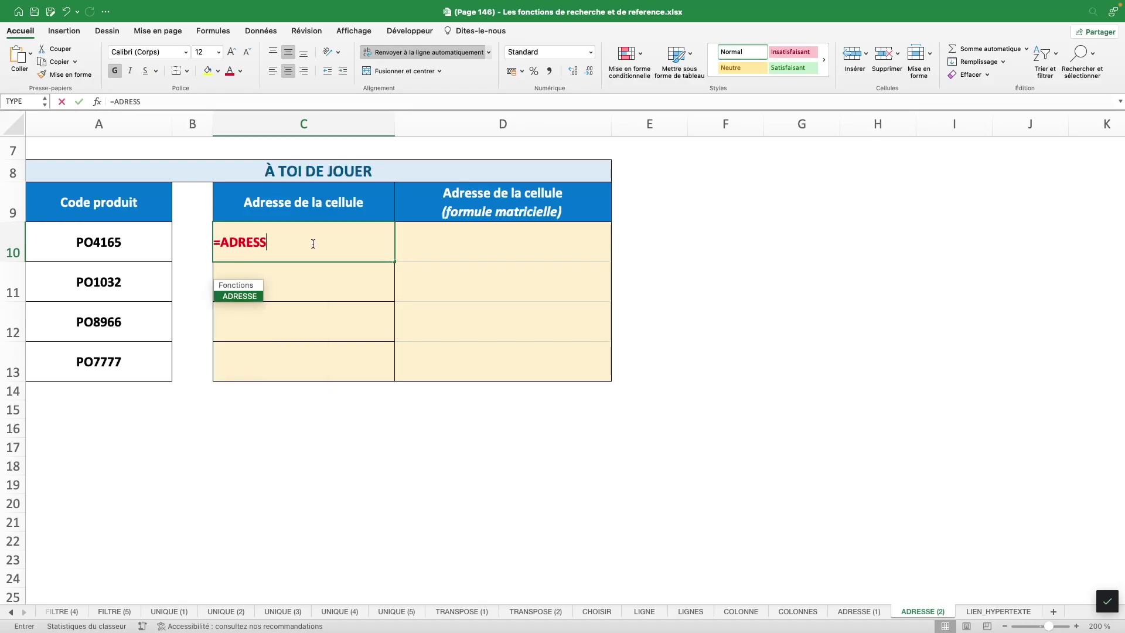
pyautogui.write('E(')
pyautogui.click(235, 99)
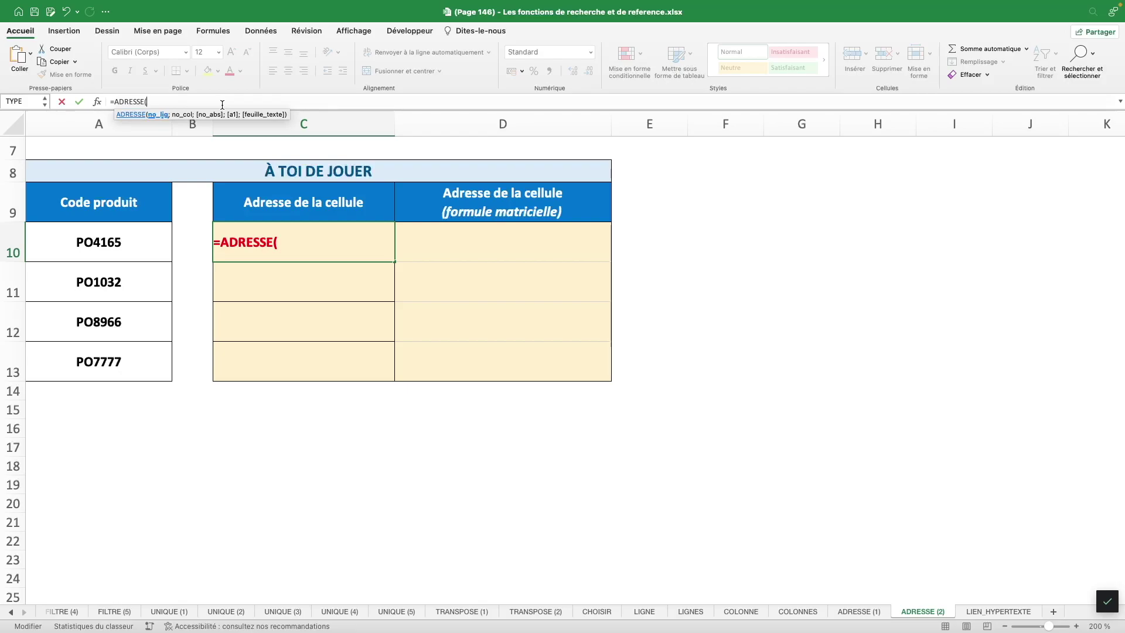
pyautogui.write('LI')
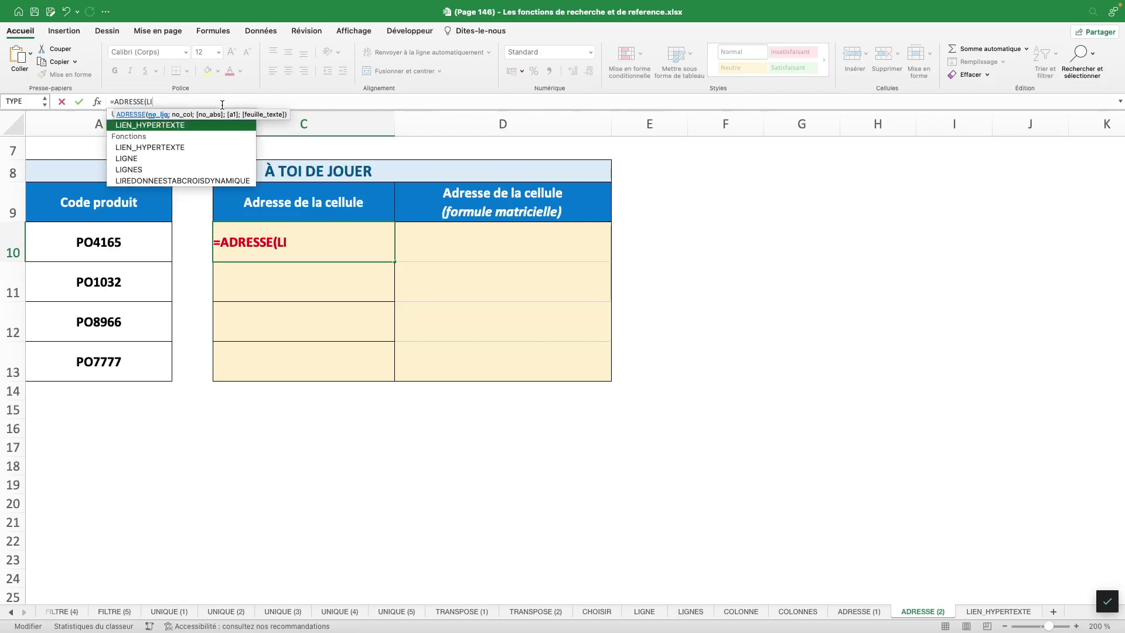
pyautogui.write('GNE(')
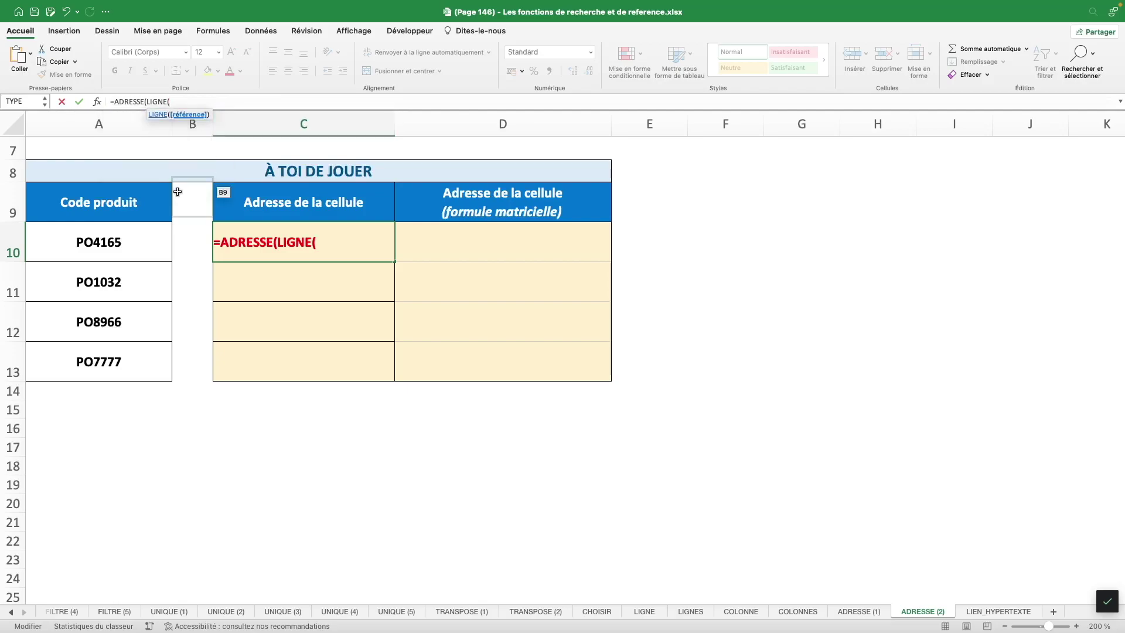
pyautogui.click(136, 239)
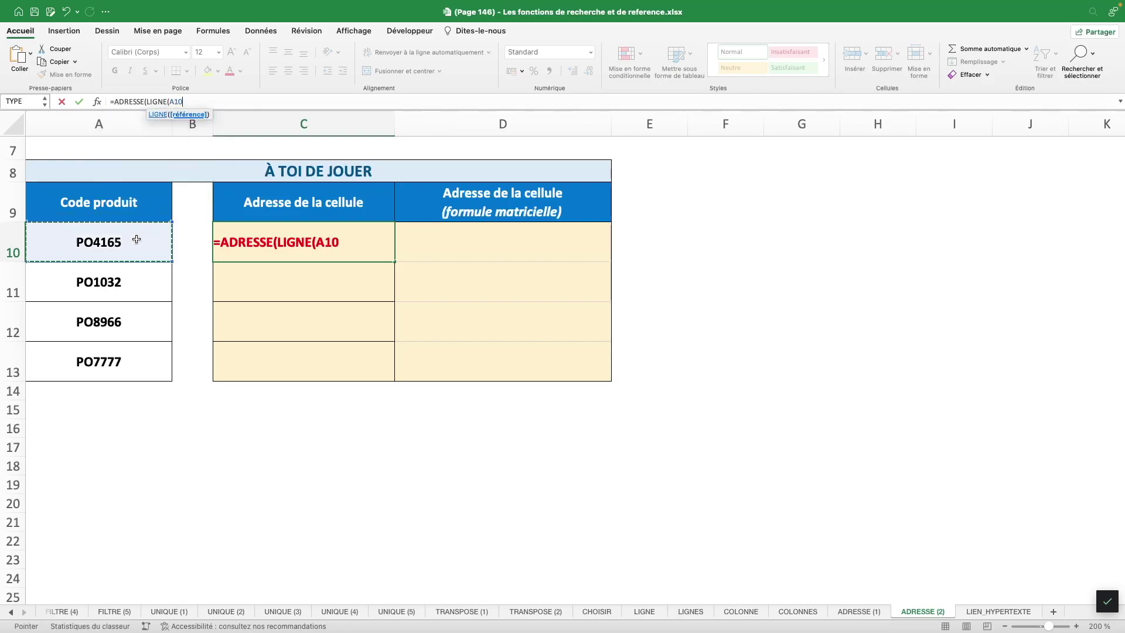
pyautogui.write(');')
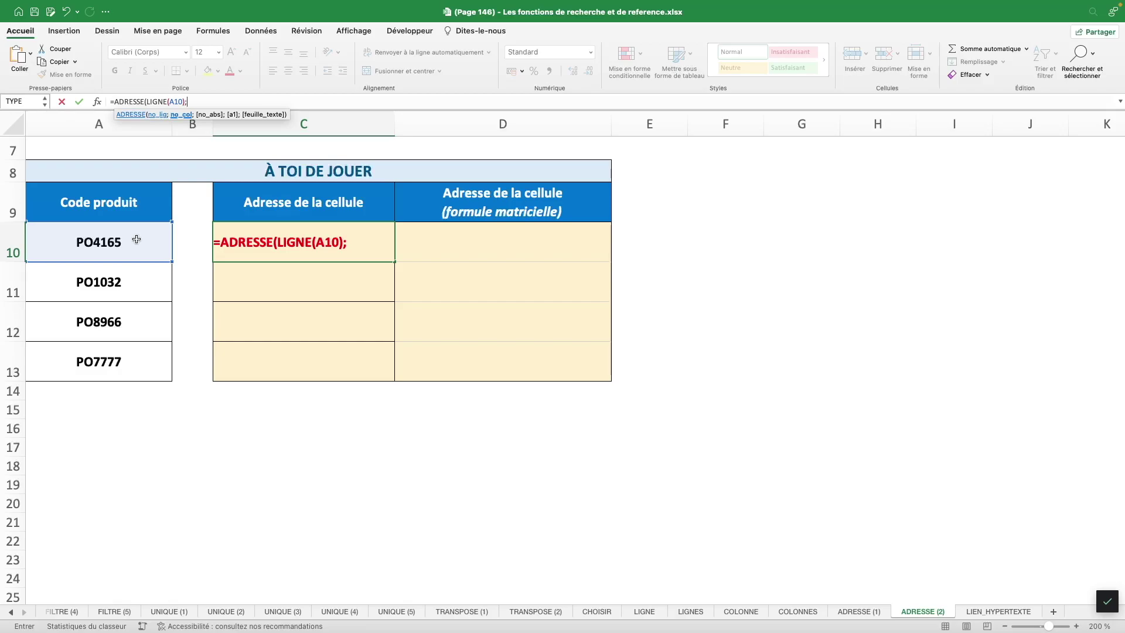
pyautogui.write('COLONNE')
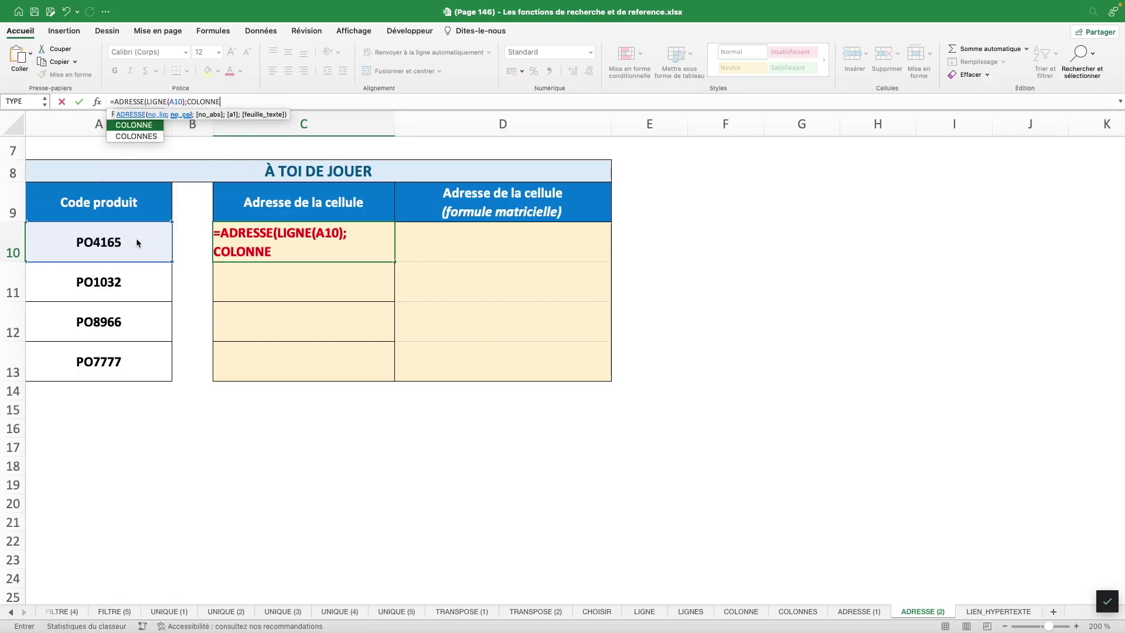
pyautogui.press('Tab')
pyautogui.click(136, 239)
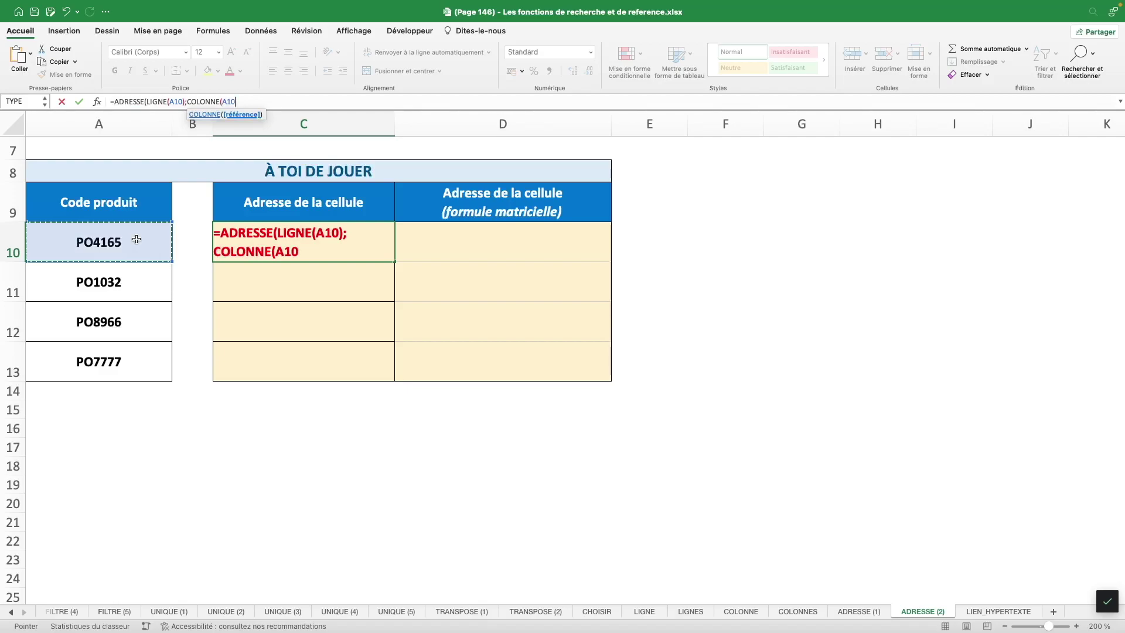
pyautogui.write(')')
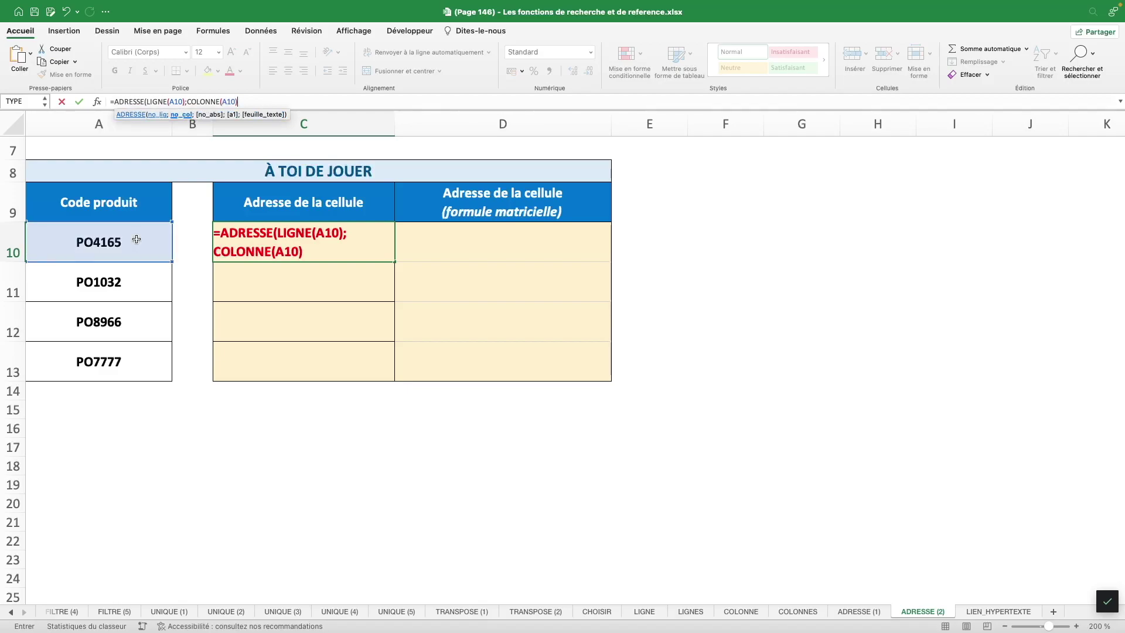
pyautogui.write(')')
pyautogui.hotkey('ctrl', 'Return')
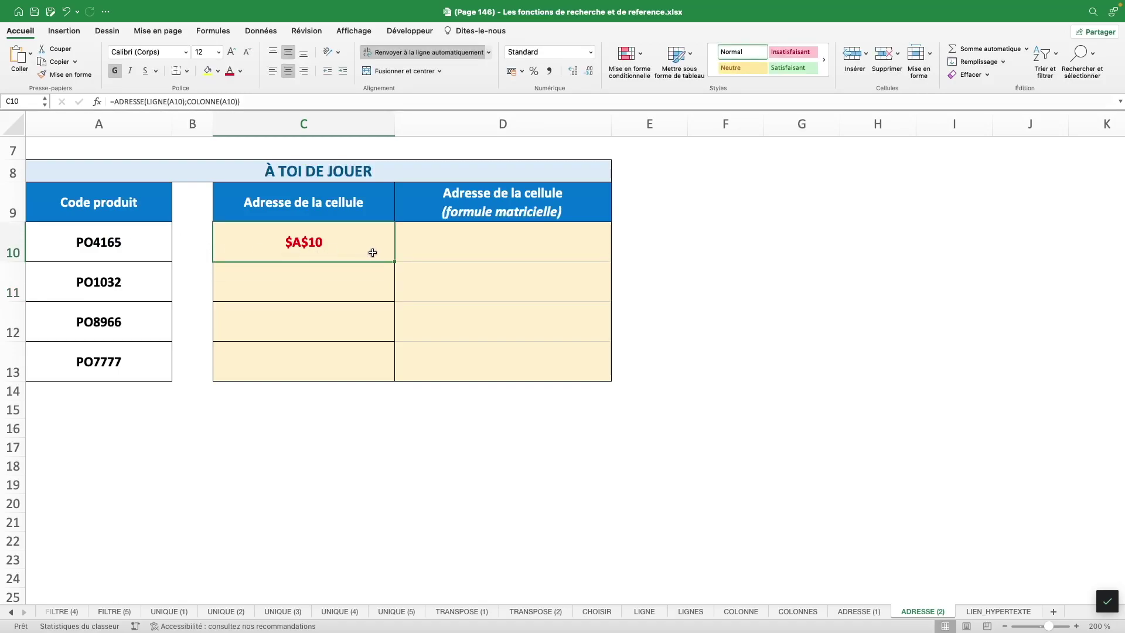
# Step: Copy C10's address formula down through C13 to get $A$11, $A$12 and $A$13
pyautogui.moveTo(395, 261); pyautogui.dragTo(389, 367)
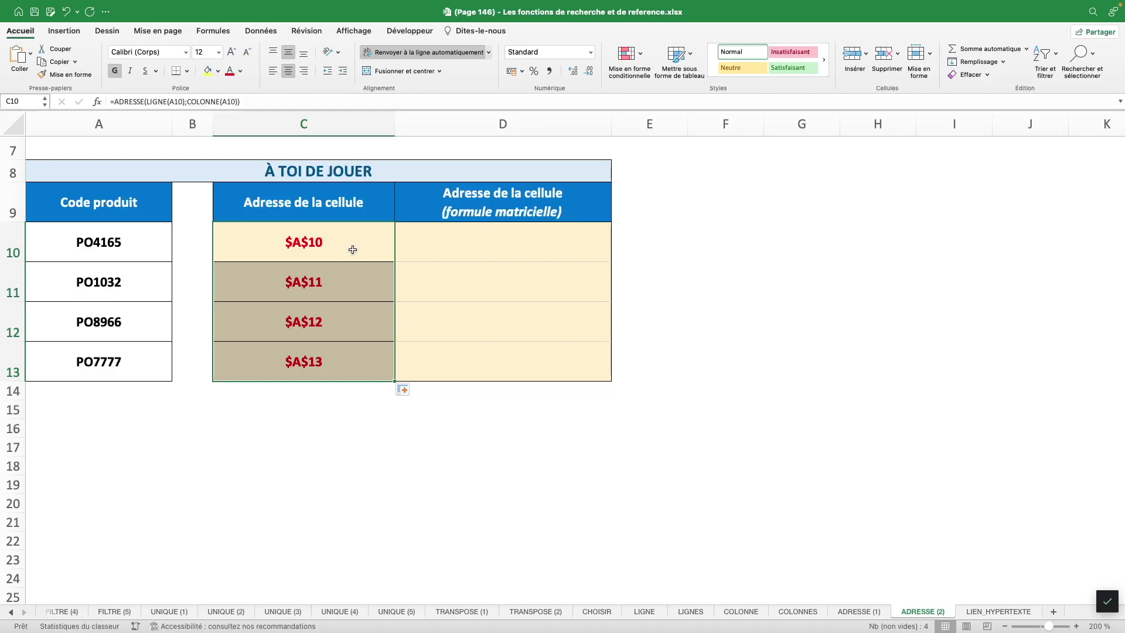
pyautogui.click(427, 243)
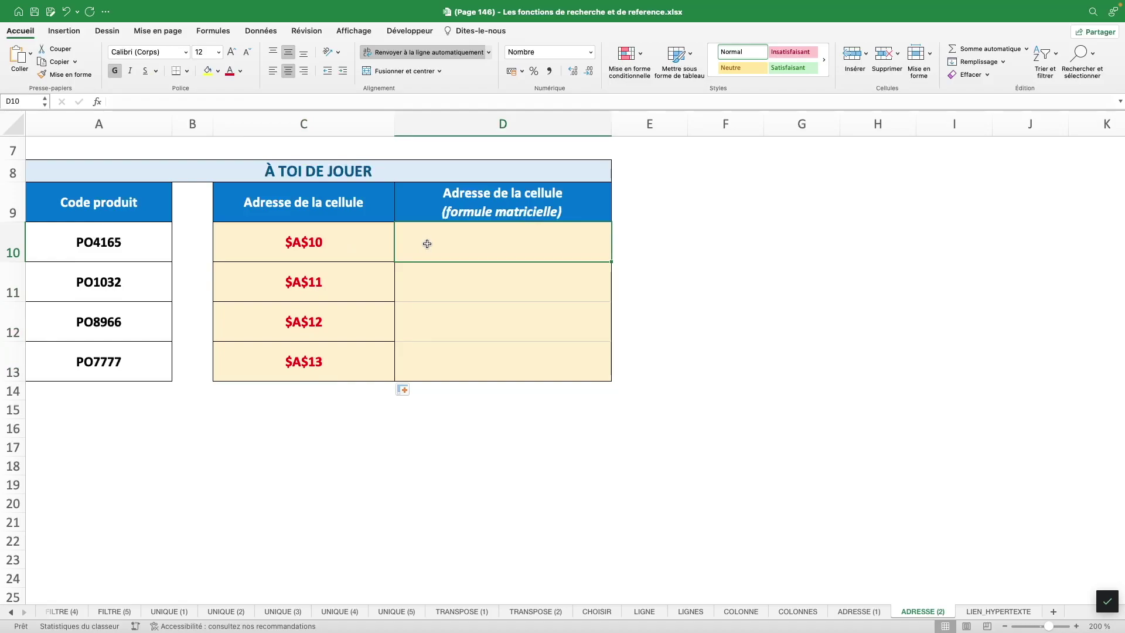
# Step: Enter =ADRESSE(LIGNE(A10:A13);COLONNE(A10:A13)) in D10 so $A$10 to $A$13 spill down
pyautogui.write('=adresse(')
pyautogui.click(242, 101)
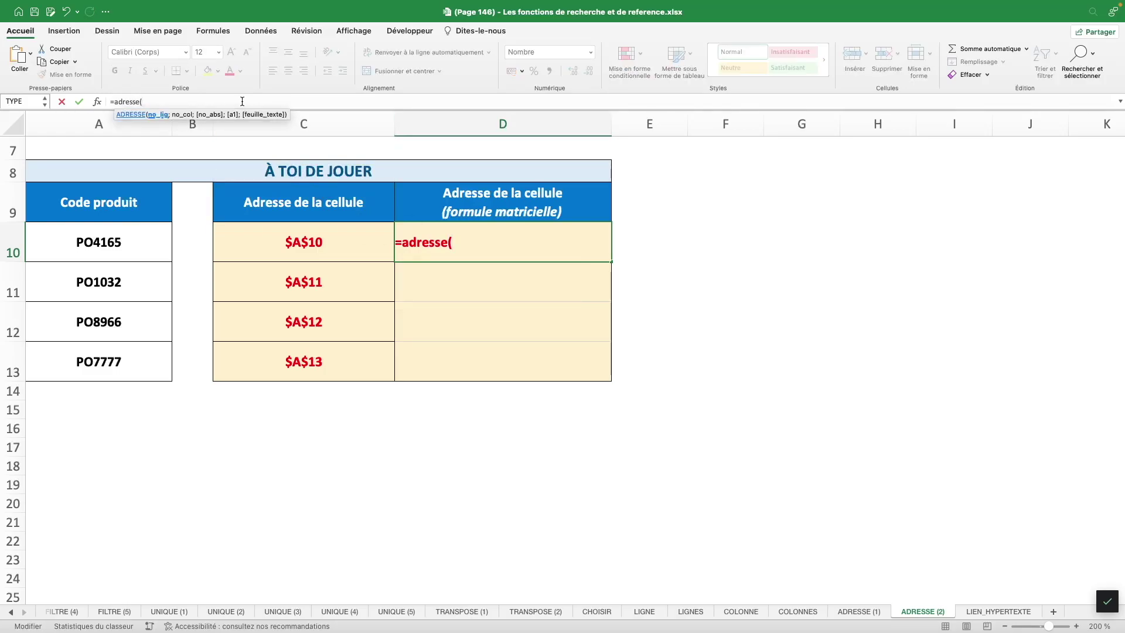
pyautogui.write('LIGNE')
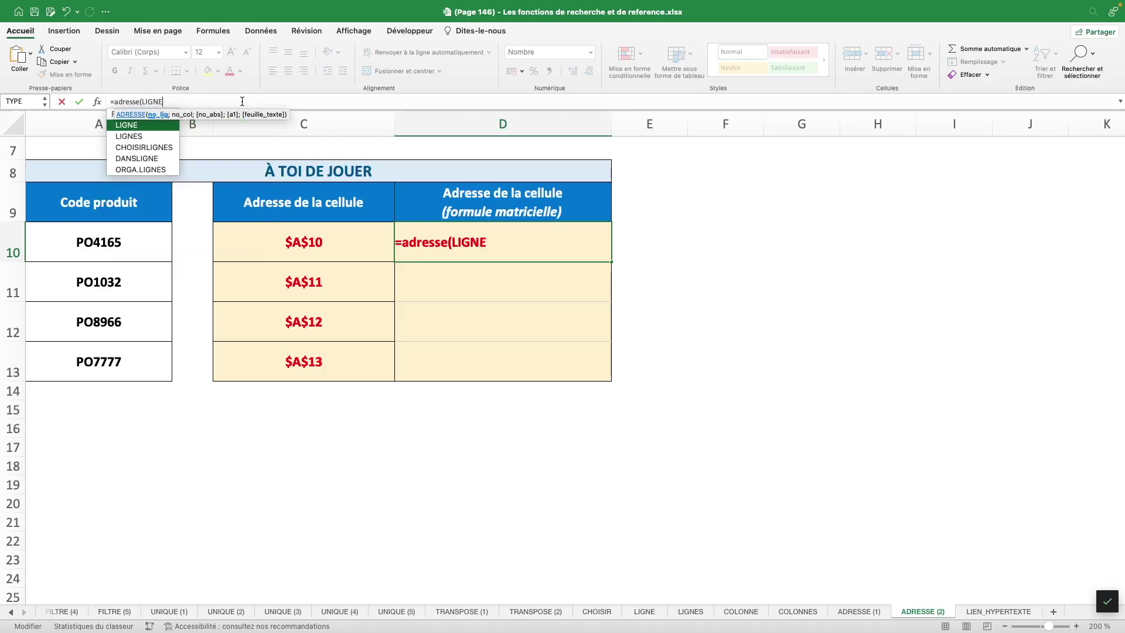
pyautogui.write('(')
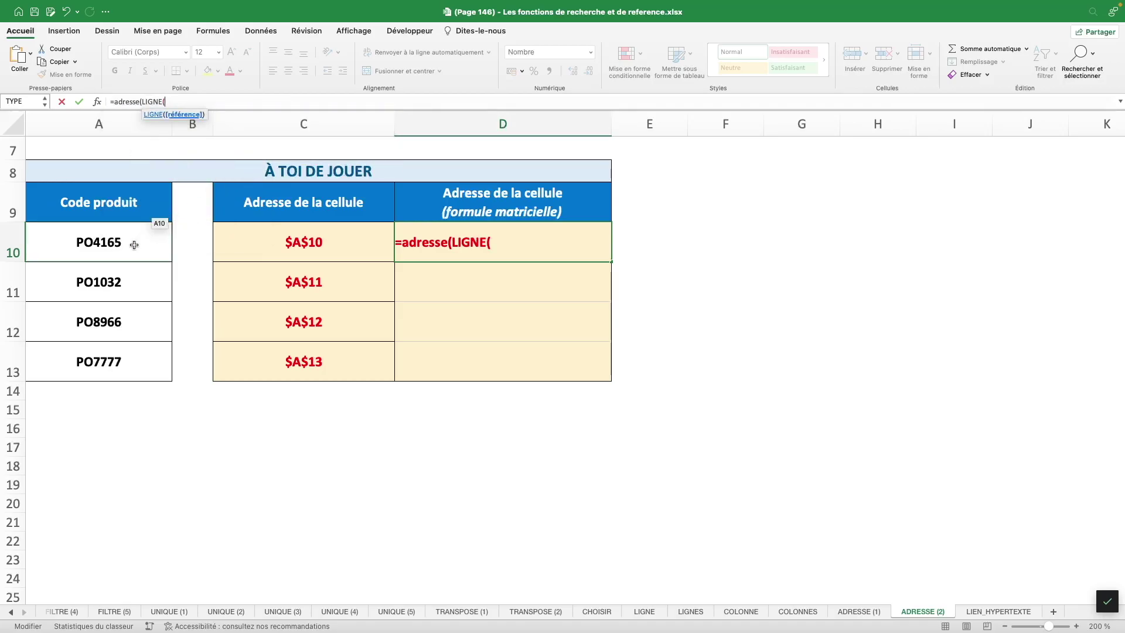
pyautogui.moveTo(153, 243); pyautogui.dragTo(134, 359)
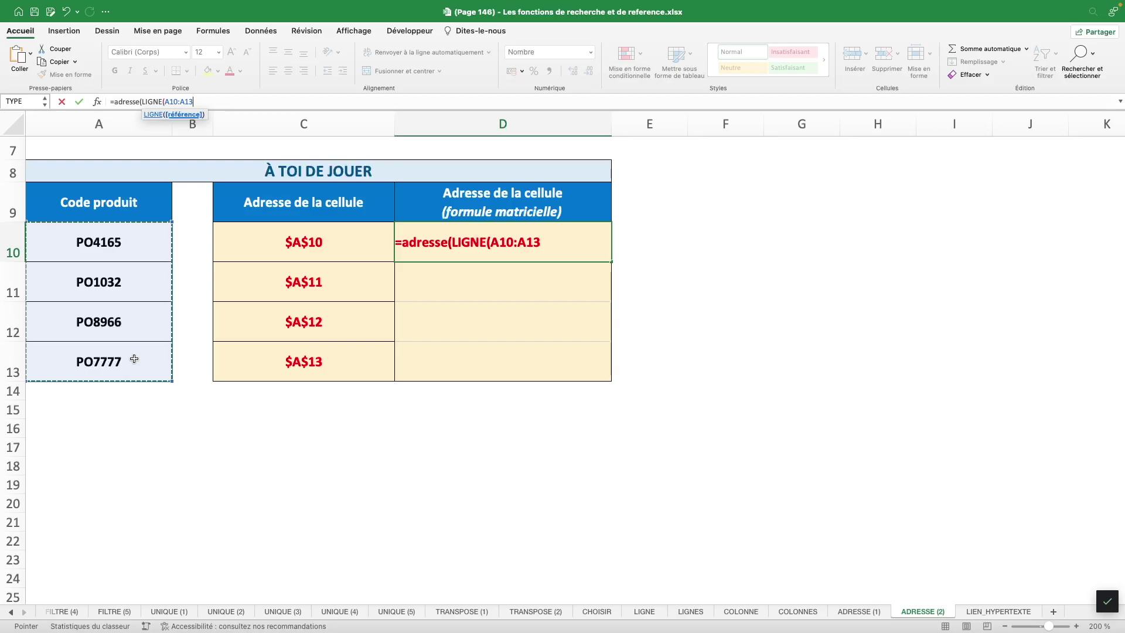
pyautogui.write(');')
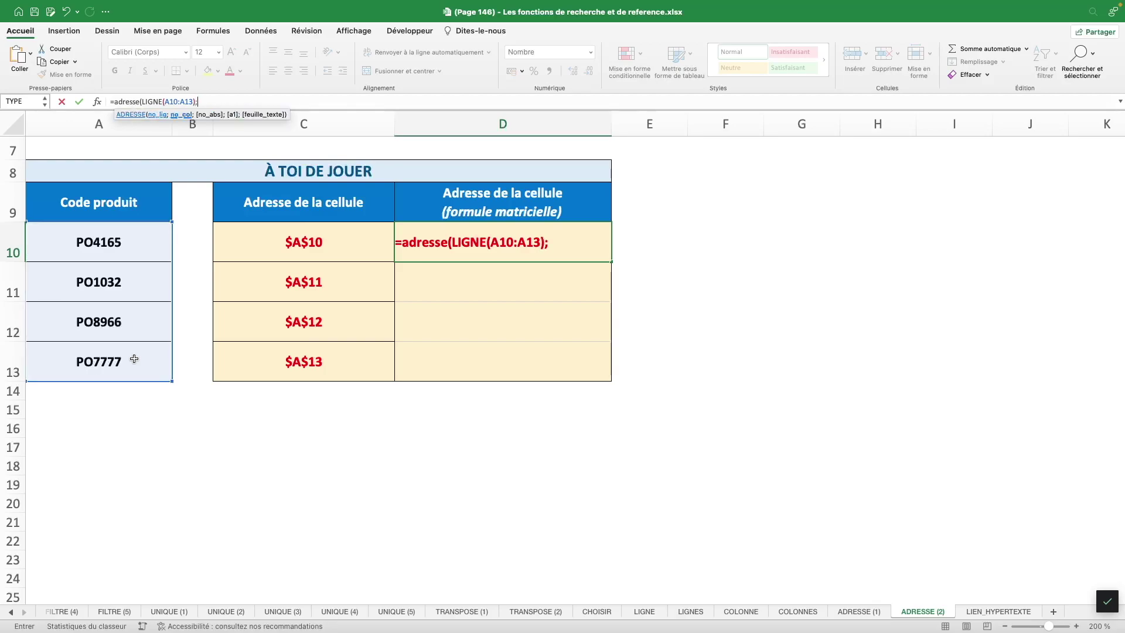
pyautogui.write('COLONNE(')
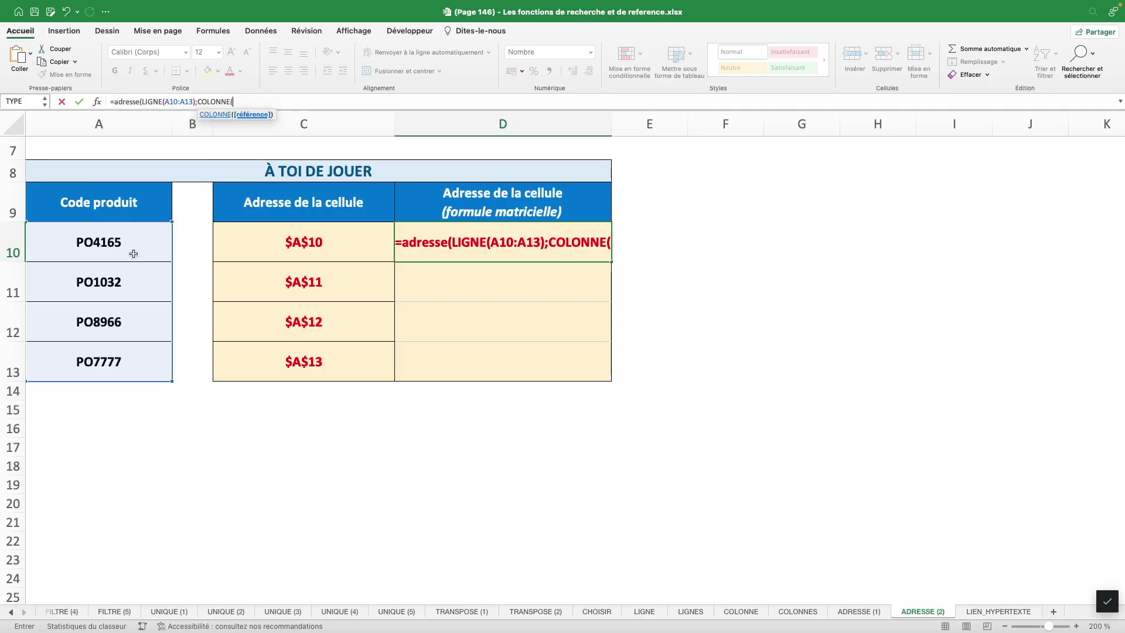
pyautogui.moveTo(134, 253); pyautogui.dragTo(133, 366)
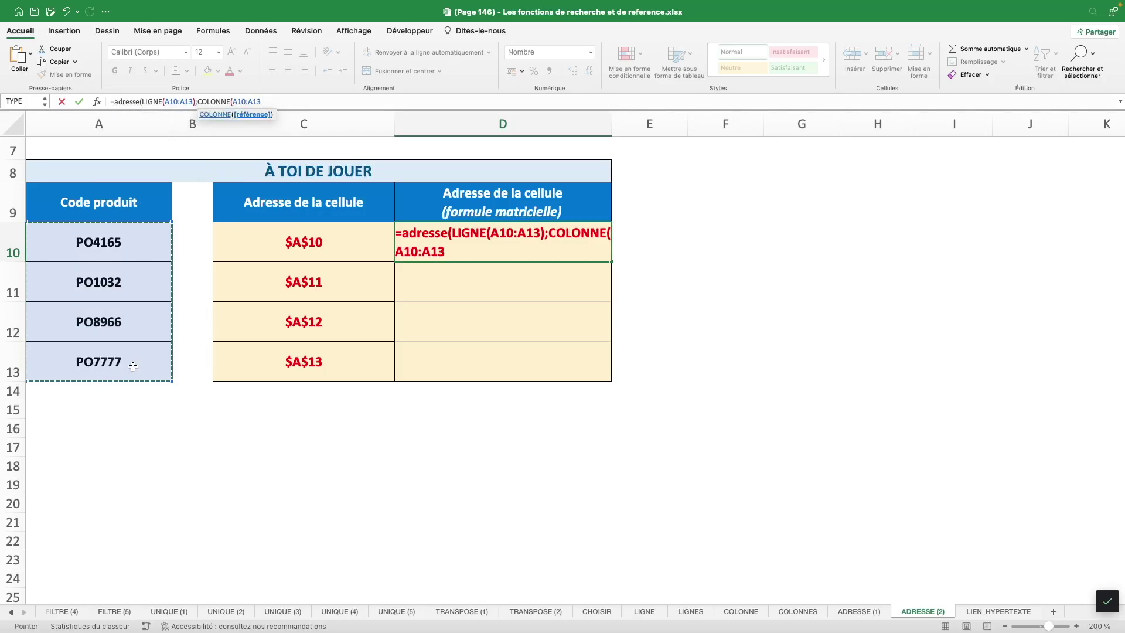
pyautogui.write(')')
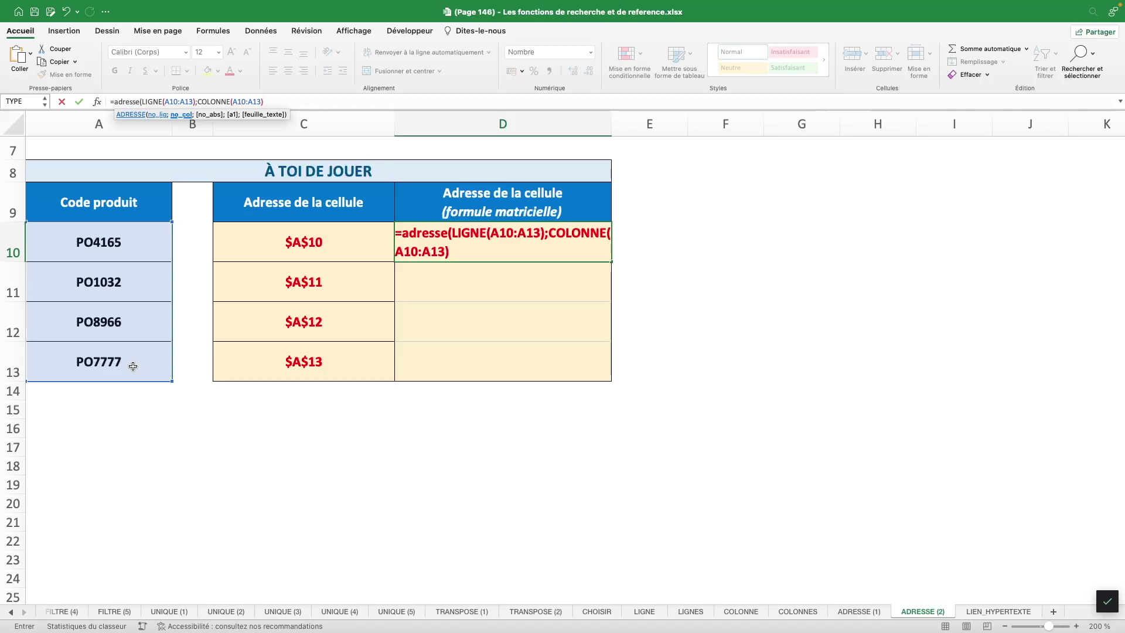
pyautogui.write(')')
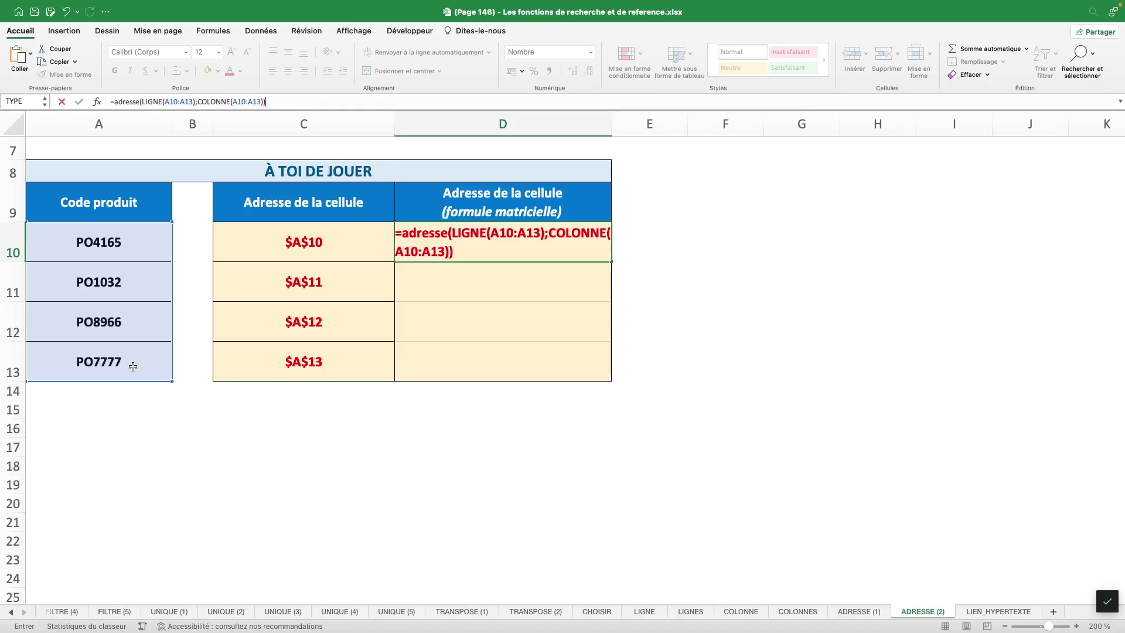
pyautogui.press('Return')
pyautogui.click(603, 253)
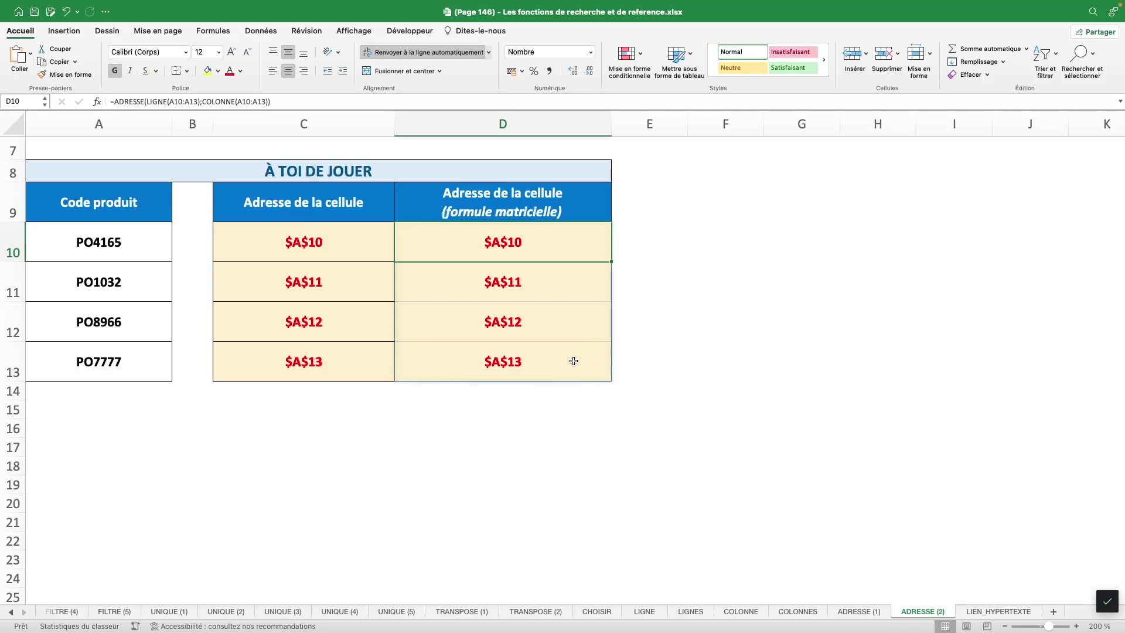
pyautogui.click(559, 318)
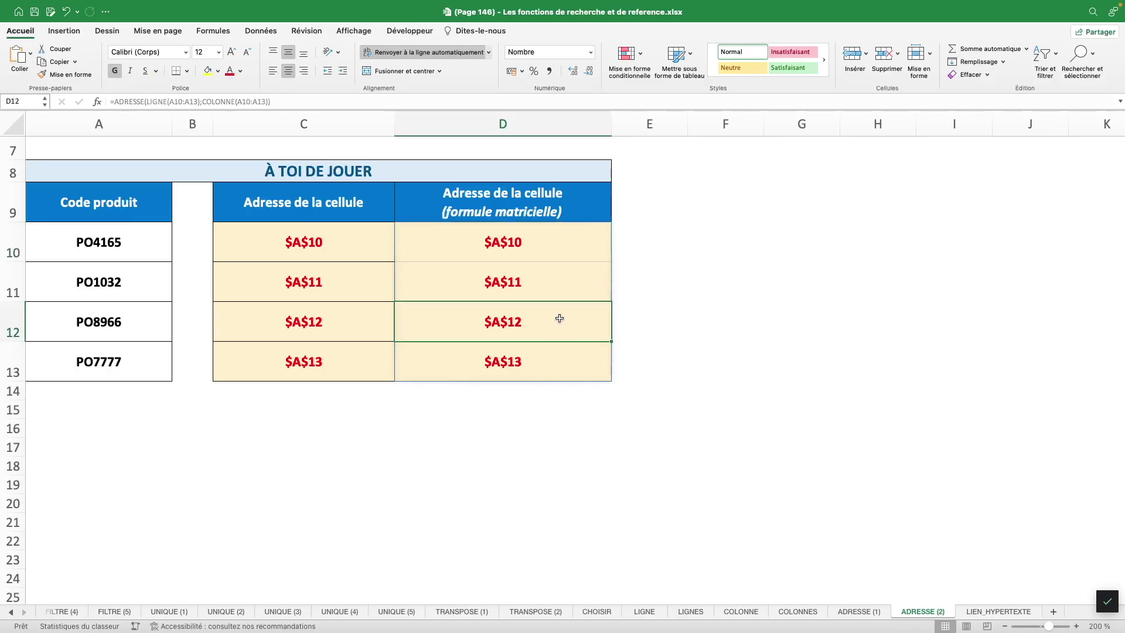
pyautogui.write('aaaa')
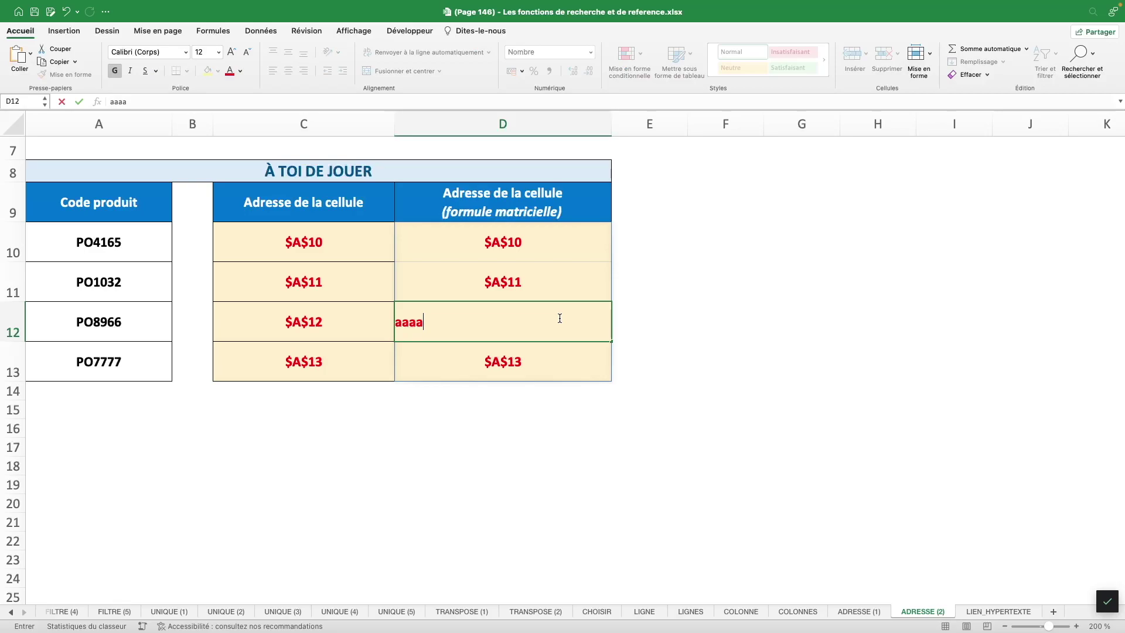
pyautogui.press('Return')
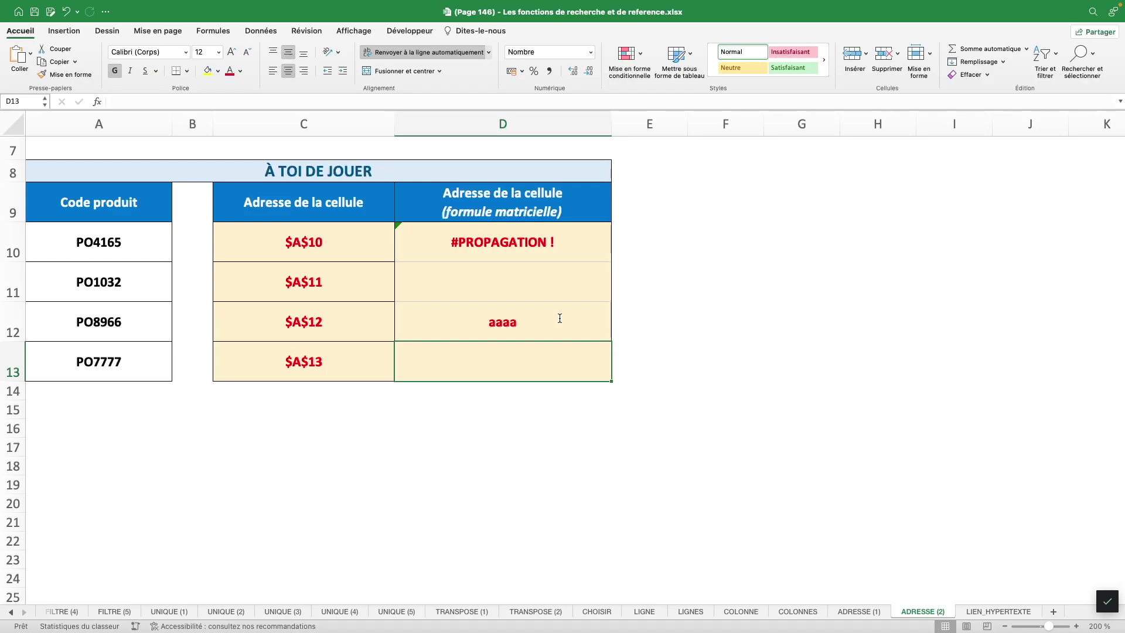
pyautogui.click(560, 318)
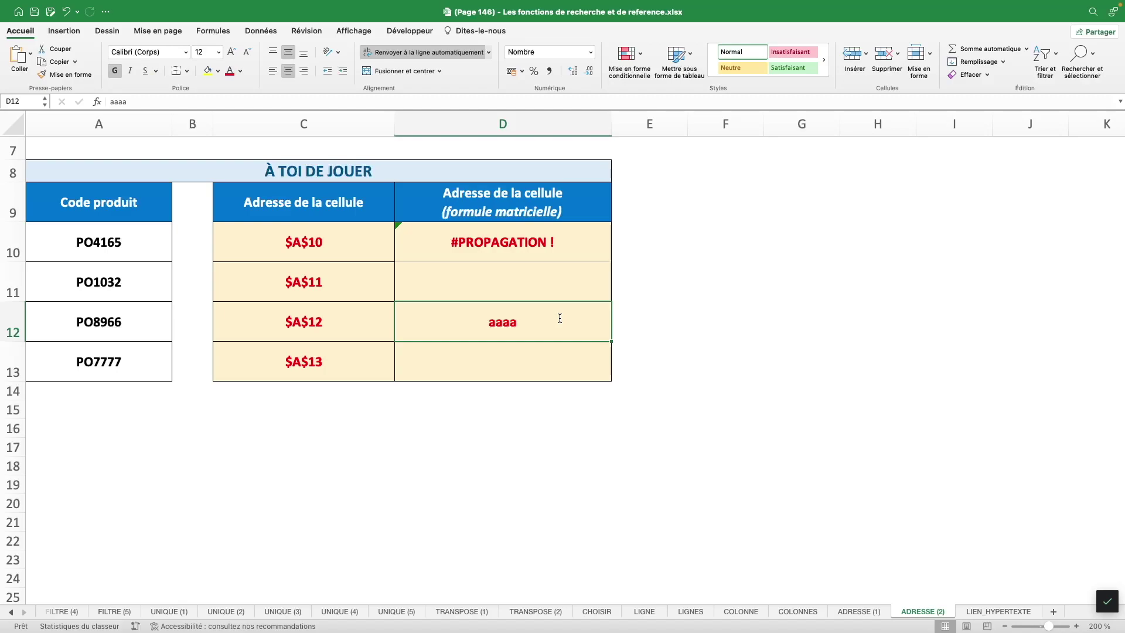
pyautogui.press('Delete')
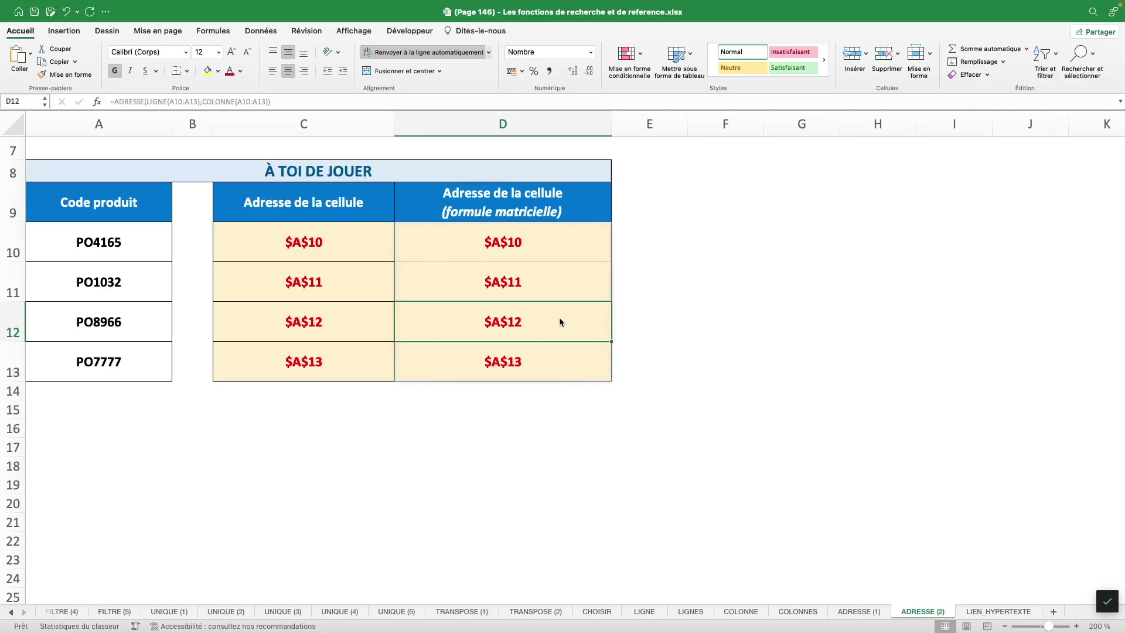